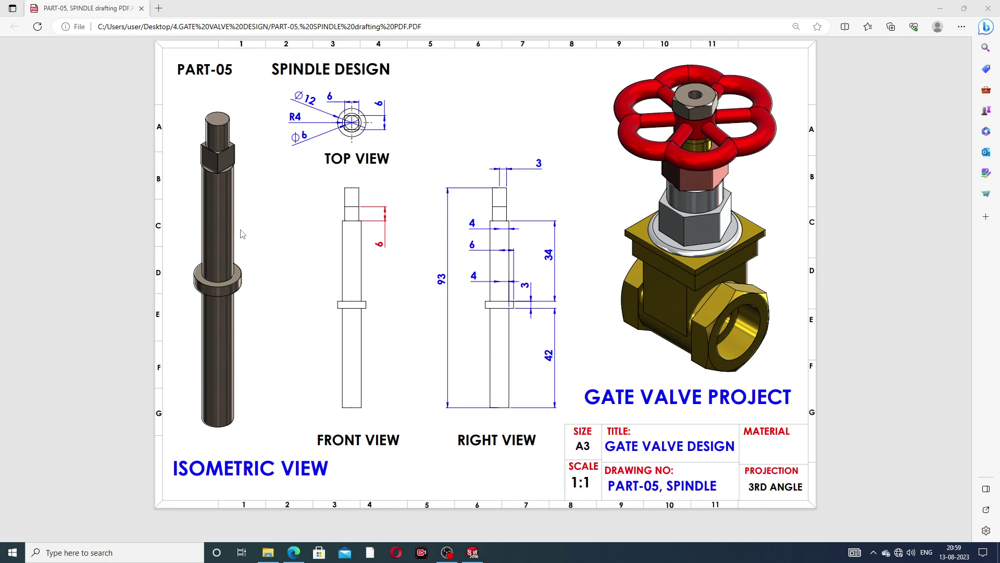
- Switch to SOLIDWORKS and examine the finished spindle model's shaft, collar and square end from several angles
{"action": "left_click", "coordinate": [301, 550]}
{"action": "left_click", "coordinate": [473, 552]}
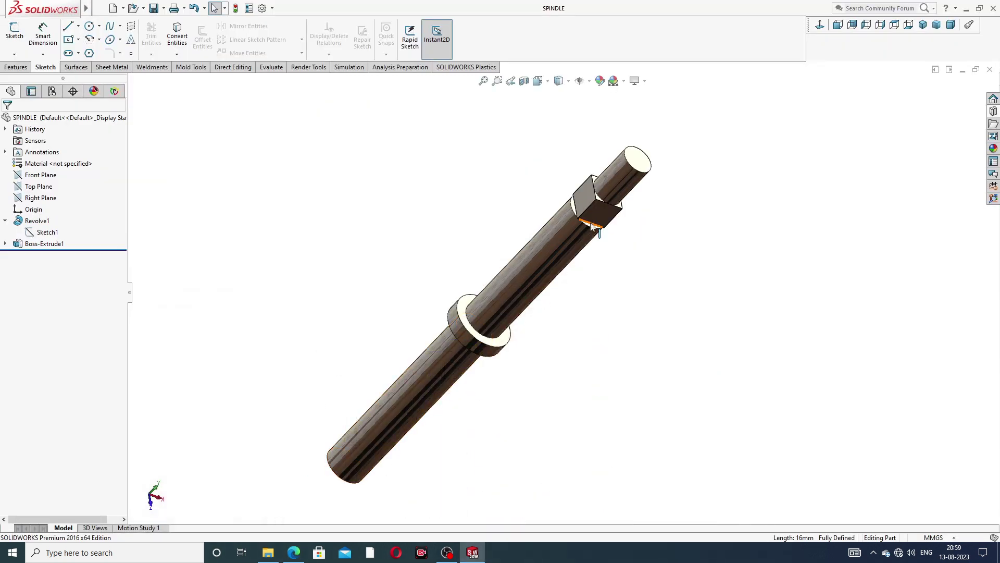
{"action": "mouse_move", "coordinate": [641, 167]}
{"action": "middle_mouse_down"}
{"action": "mouse_move", "coordinate": [657, 155]}
{"action": "mouse_move", "coordinate": [663, 186]}
{"action": "mouse_move", "coordinate": [642, 214]}
{"action": "mouse_move", "coordinate": [636, 167]}
{"action": "mouse_move", "coordinate": [670, 190]}
{"action": "mouse_move", "coordinate": [636, 163]}
{"action": "mouse_move", "coordinate": [562, 198]}
{"action": "middle_mouse_up"}
{"action": "scroll", "coordinate": [569, 304], "scroll_direction": "down", "scroll_amount": 2}
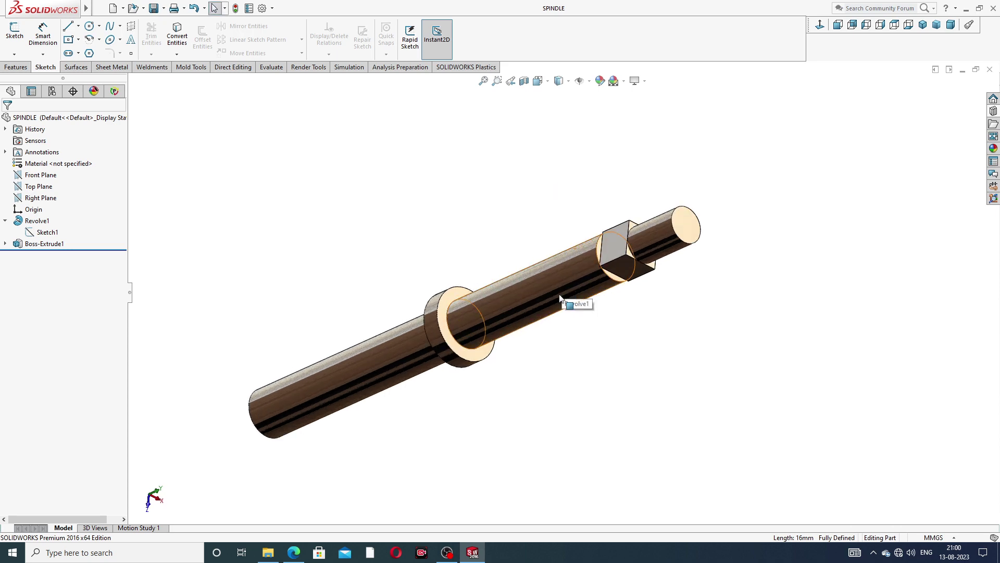
{"action": "scroll", "coordinate": [565, 307], "scroll_direction": "up", "scroll_amount": 3}
{"action": "middle_click_drag", "start_coordinate": [561, 254], "coordinate": [583, 251]}
{"action": "scroll", "coordinate": [577, 283], "scroll_direction": "down", "scroll_amount": 2}
{"action": "scroll", "coordinate": [575, 282], "scroll_direction": "up", "scroll_amount": 2}
{"action": "middle_click_drag", "start_coordinate": [567, 315], "coordinate": [526, 282]}
{"action": "middle_click_drag", "start_coordinate": [737, 187], "coordinate": [701, 150]}
{"action": "scroll", "coordinate": [558, 274], "scroll_direction": "up", "scroll_amount": 2}
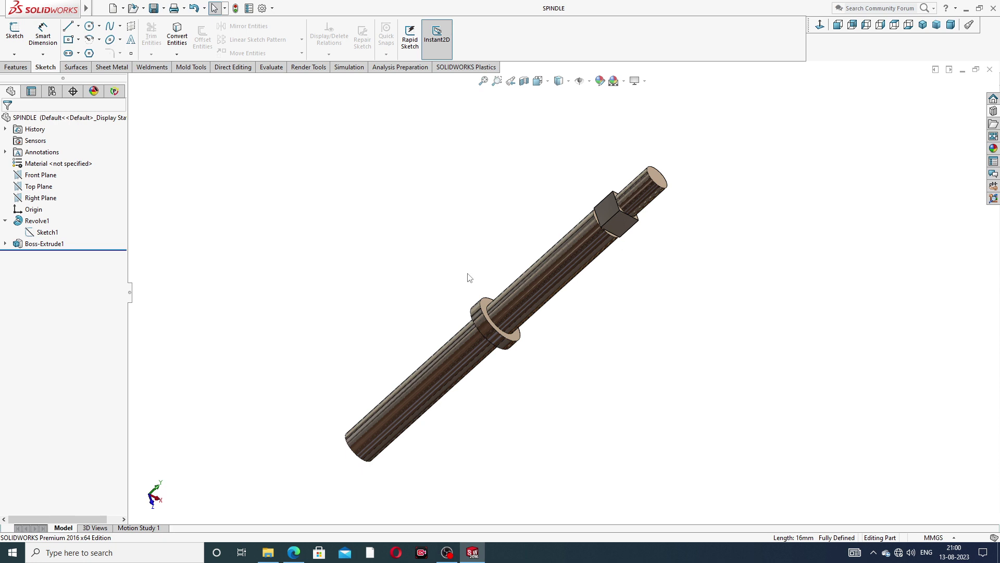
{"action": "scroll", "coordinate": [498, 357], "scroll_direction": "down", "scroll_amount": 1}
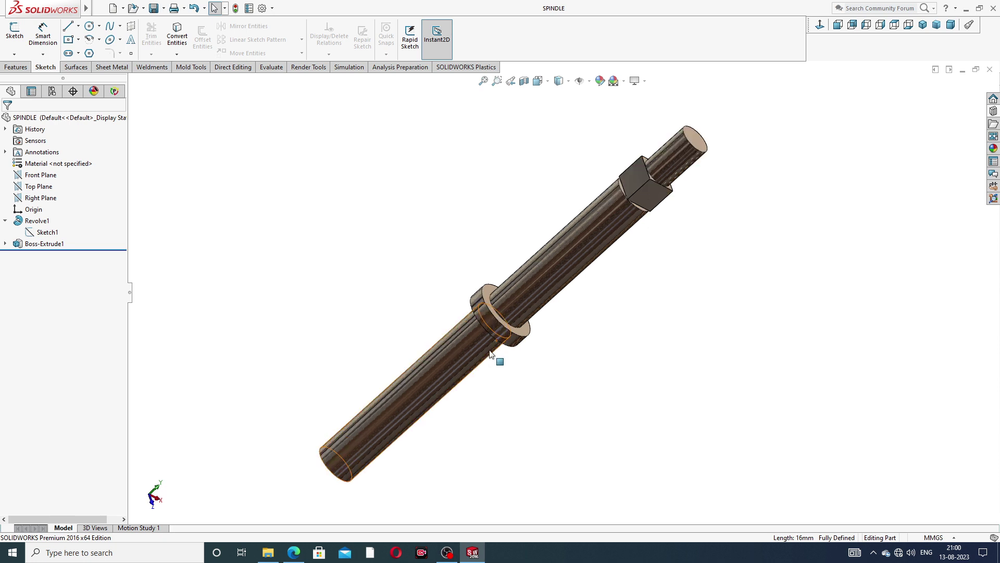
- Close the finished spindle part and consult the PART-05 spindle drawing in the PDF before returning to SOLIDWORKS
{"action": "left_click", "coordinate": [990, 69]}
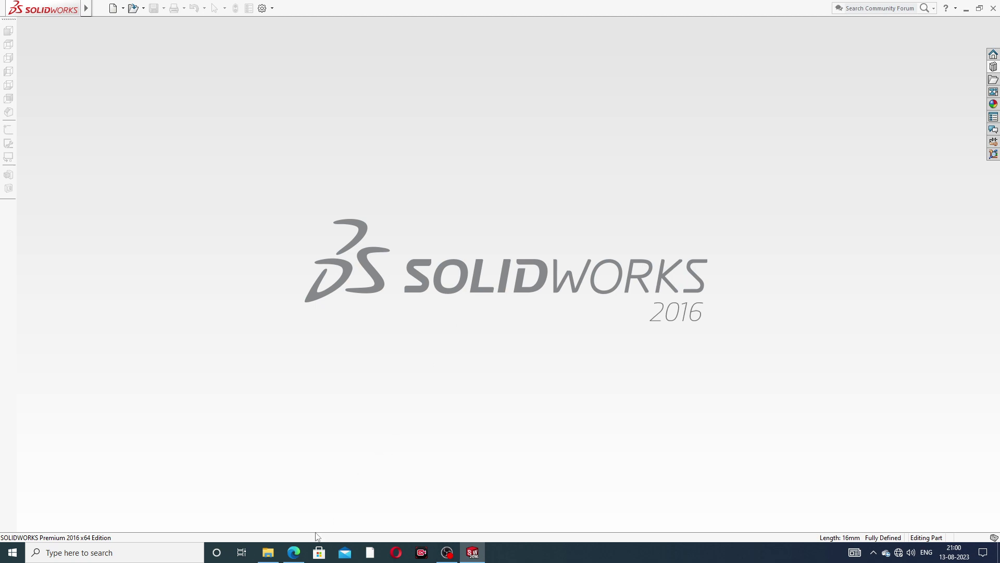
{"action": "left_click", "coordinate": [294, 552]}
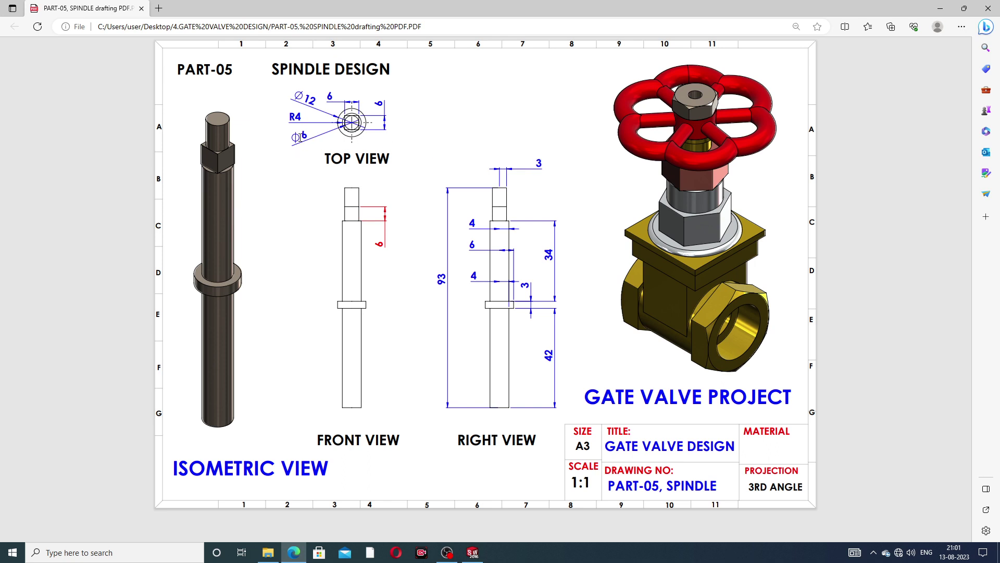
{"action": "left_click", "coordinate": [298, 557]}
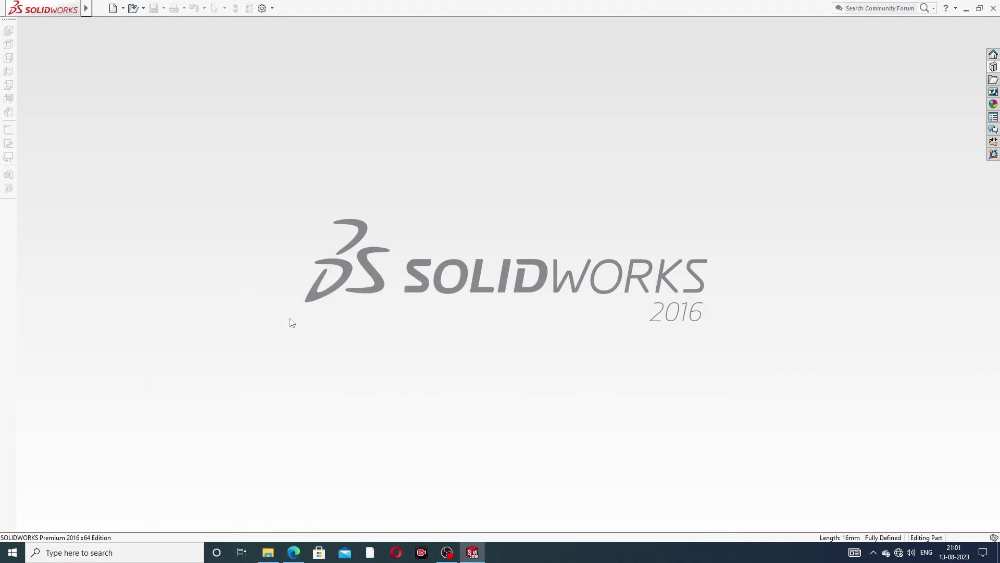
- Create a new part document and set its background scene to Plain White
{"action": "left_click", "coordinate": [113, 9]}
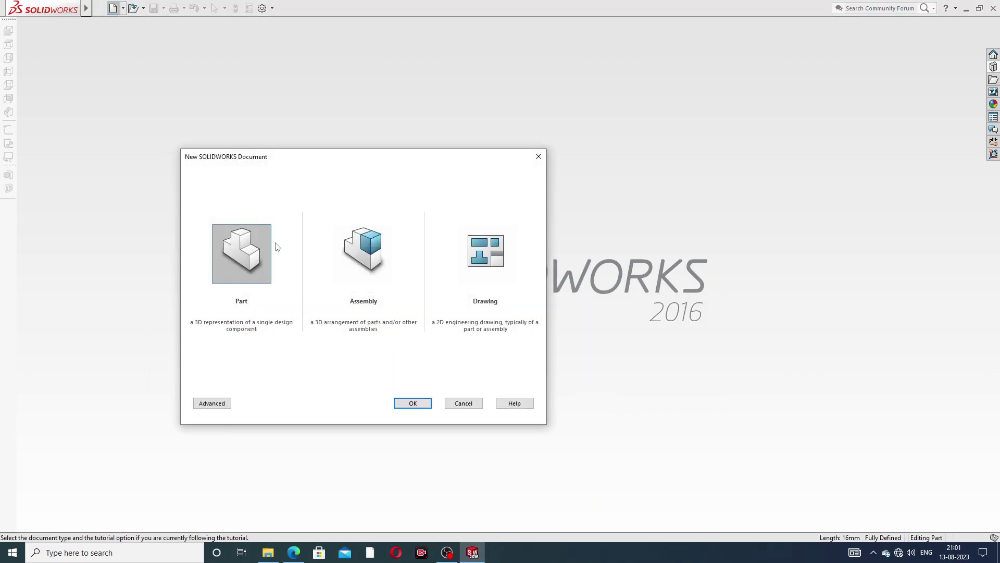
{"action": "left_click", "coordinate": [412, 402]}
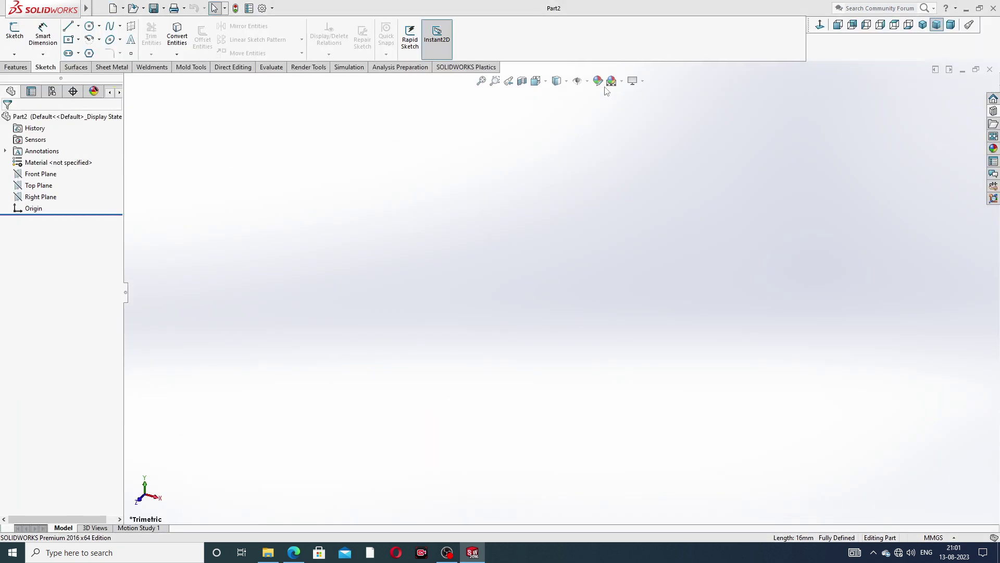
{"action": "left_click", "coordinate": [623, 82]}
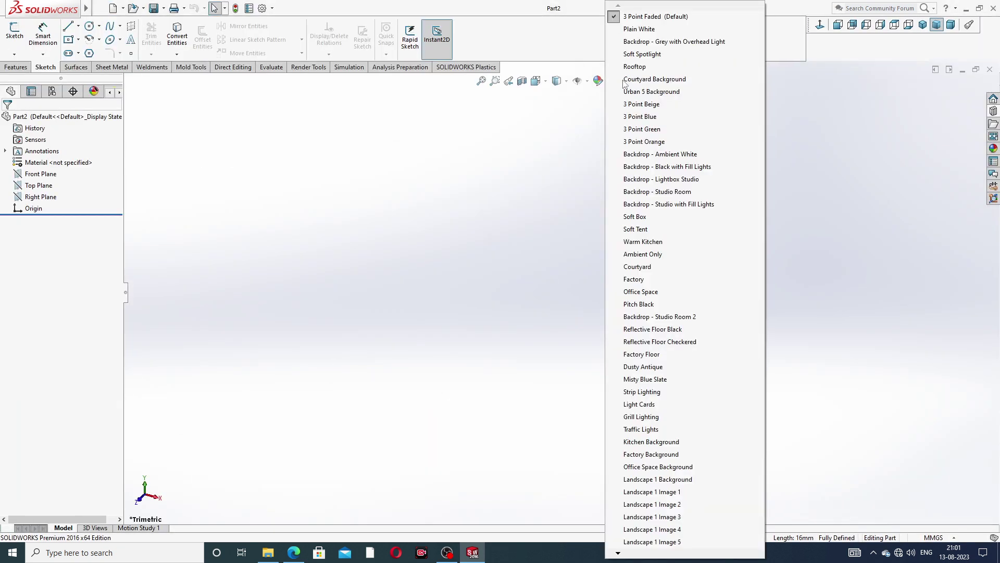
{"action": "left_click", "coordinate": [639, 29]}
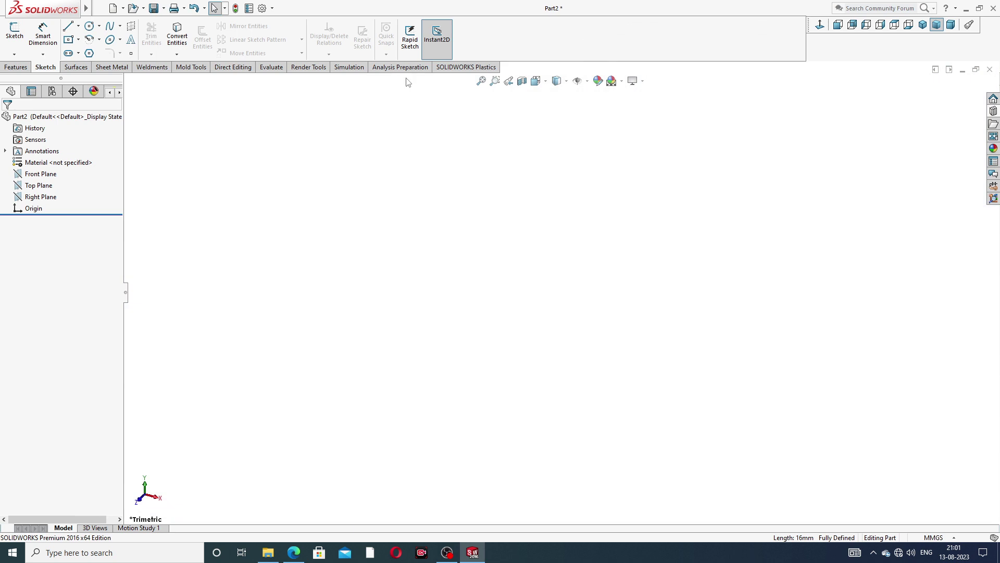
- Raise the document's image quality to the highest setting for both shaded and wireframe resolution
{"action": "left_click", "coordinate": [272, 9]}
{"action": "left_click", "coordinate": [280, 23]}
{"action": "left_click", "coordinate": [359, 102]}
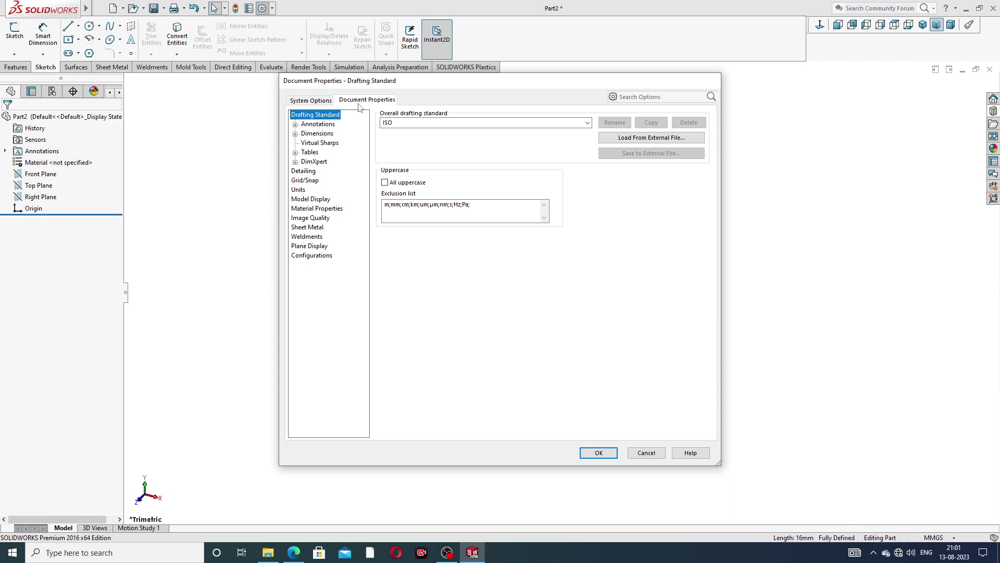
{"action": "left_click", "coordinate": [324, 219]}
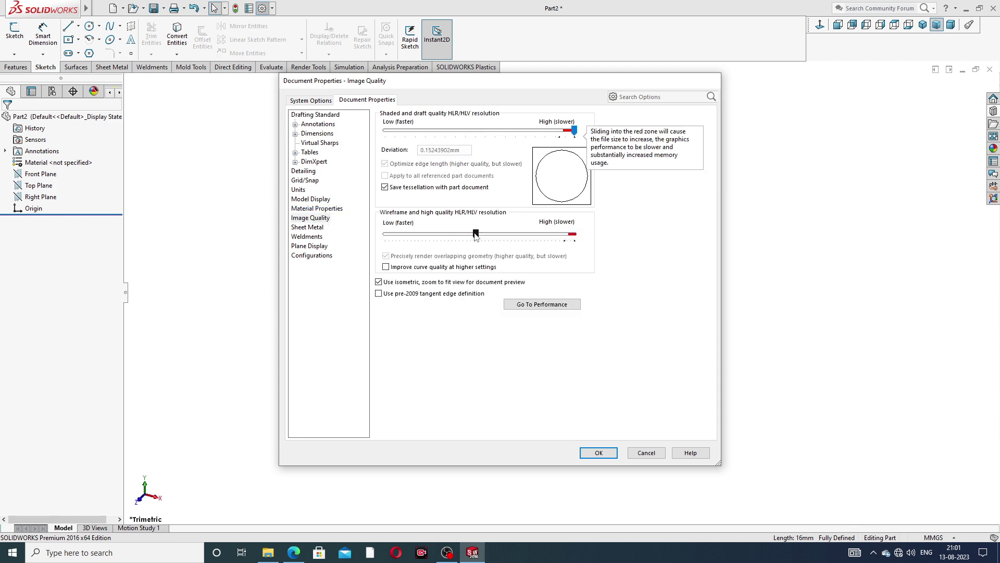
{"action": "left_click_drag", "start_coordinate": [476, 234], "coordinate": [574, 234]}
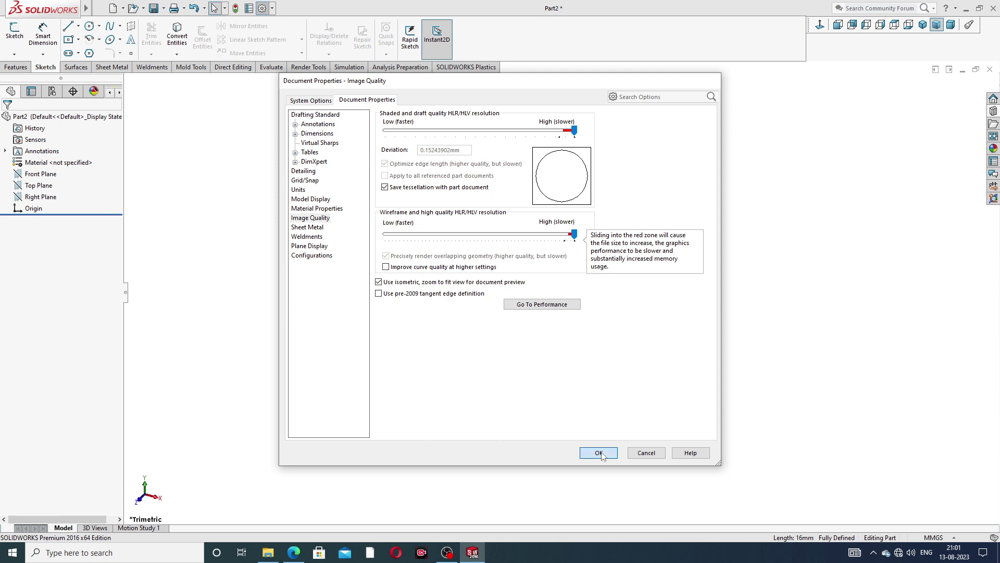
{"action": "left_click", "coordinate": [600, 452]}
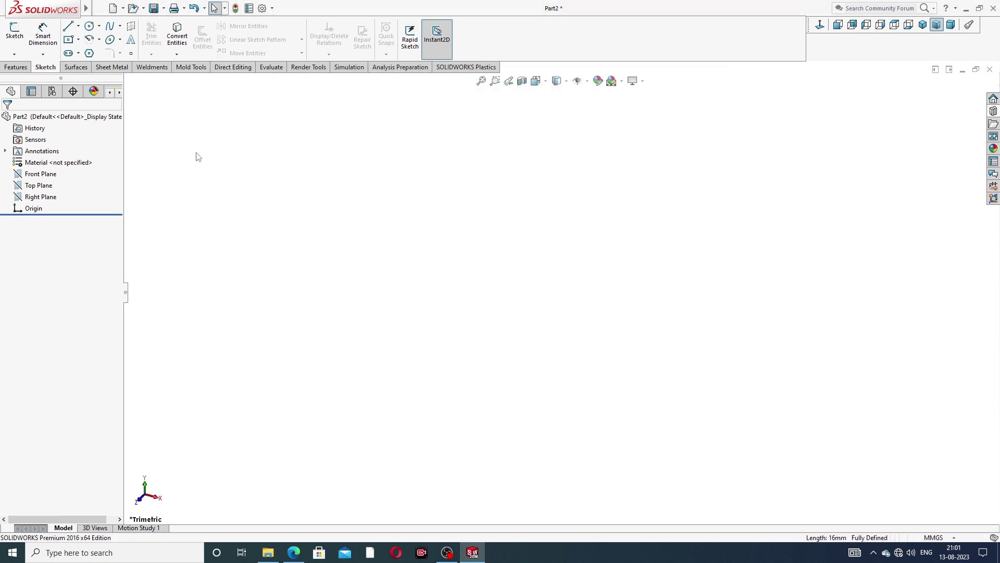
- Start a sketch on the Right Plane and draw a vertical centerline about 150 mm long through the origin
{"action": "left_click", "coordinate": [52, 199]}
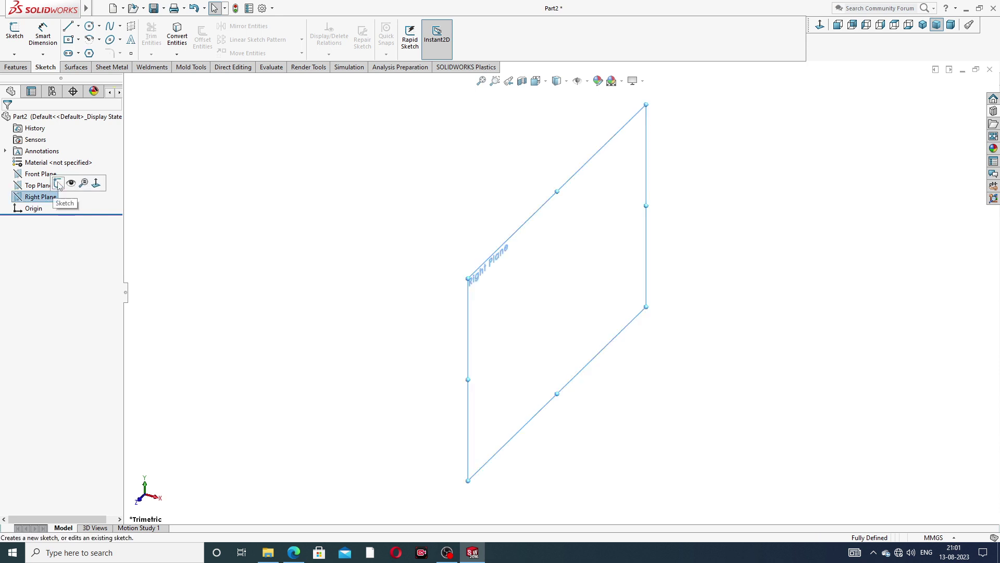
{"action": "left_click", "coordinate": [59, 186]}
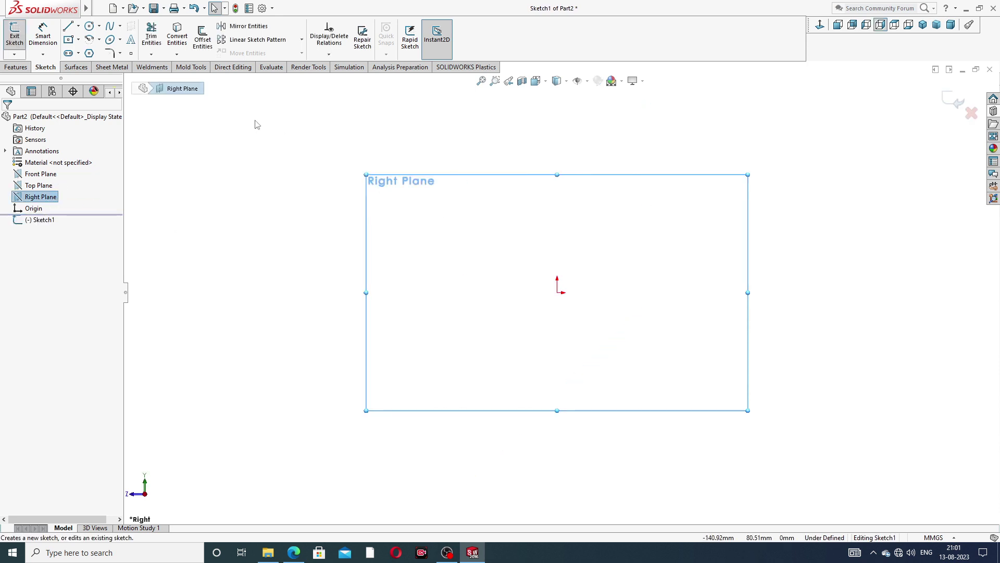
{"action": "left_click", "coordinate": [78, 26]}
{"action": "left_click", "coordinate": [90, 53]}
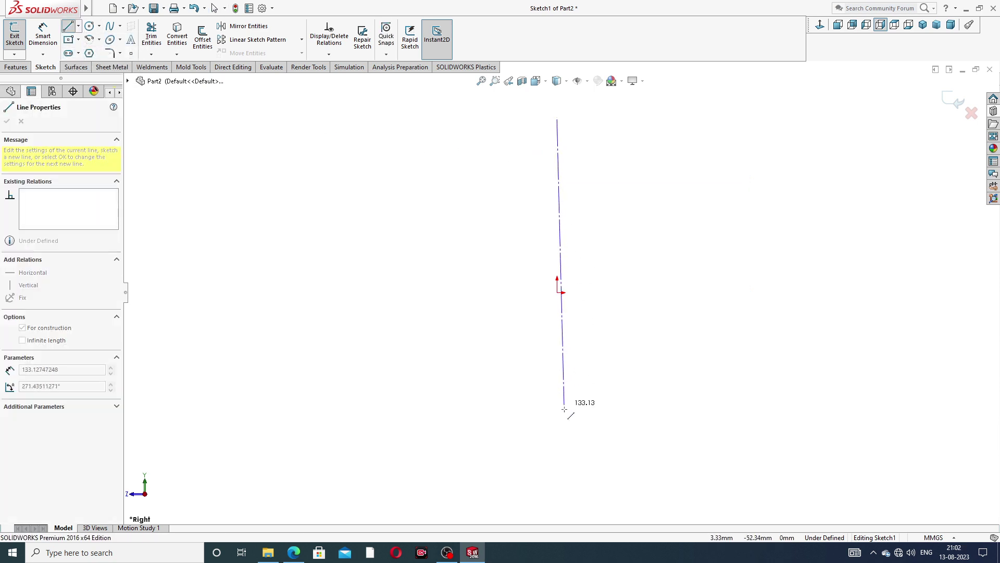
{"action": "left_click", "coordinate": [556, 441]}
{"action": "right_click", "coordinate": [644, 308]}
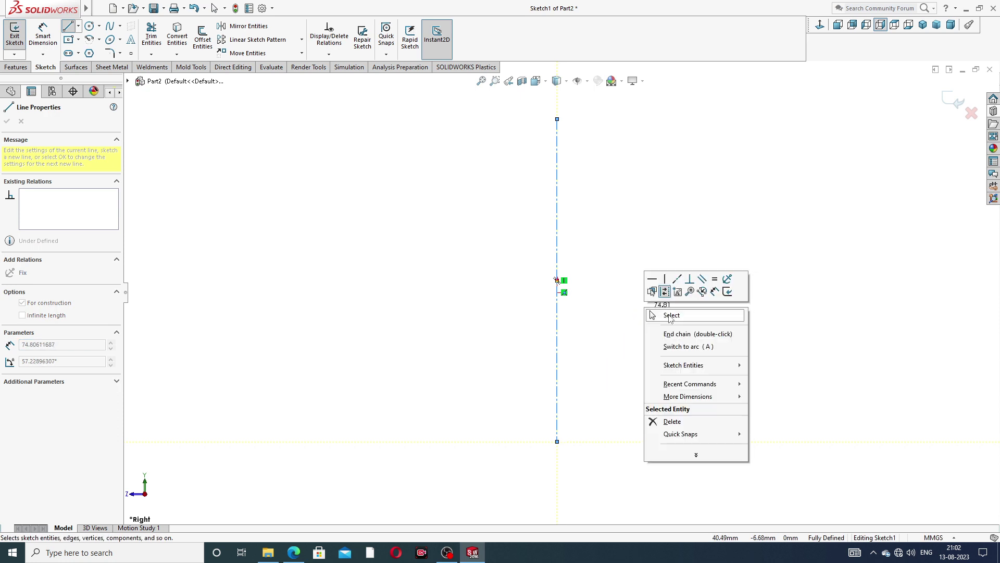
{"action": "left_click", "coordinate": [659, 315]}
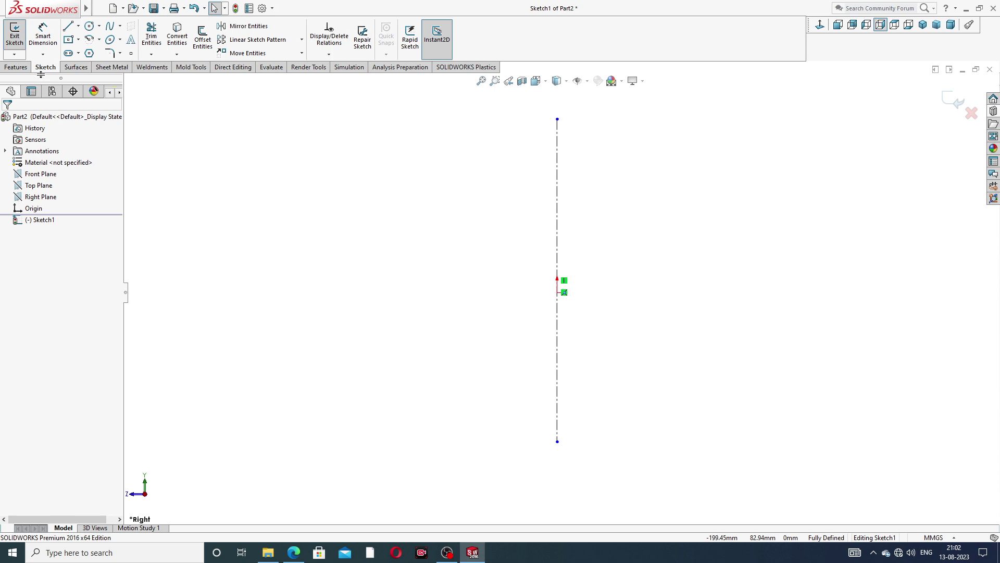
- Add a midpoint relation between the vertical centerline and the origin
{"action": "mouse_move", "coordinate": [9, 11]}
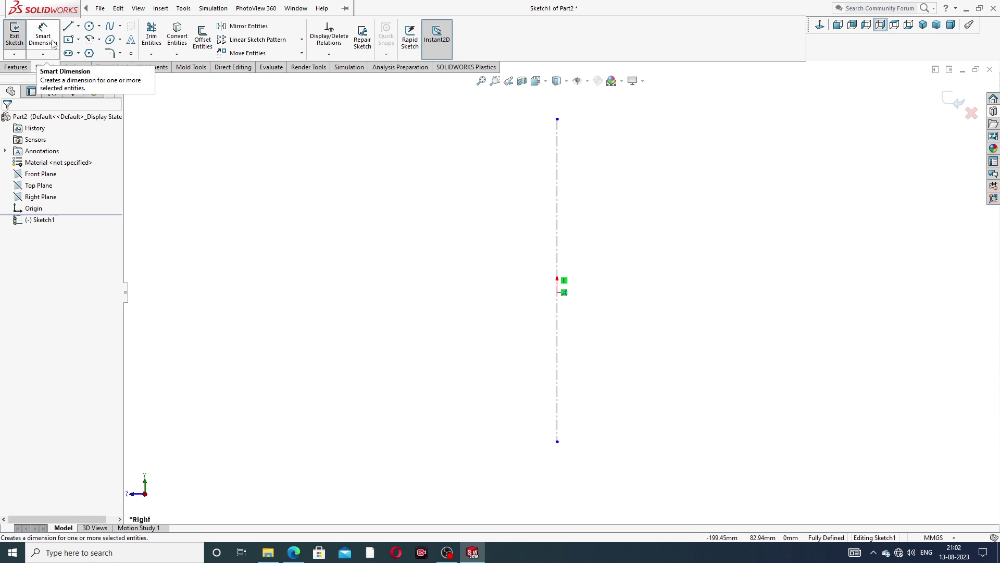
{"action": "left_click", "coordinate": [558, 208]}
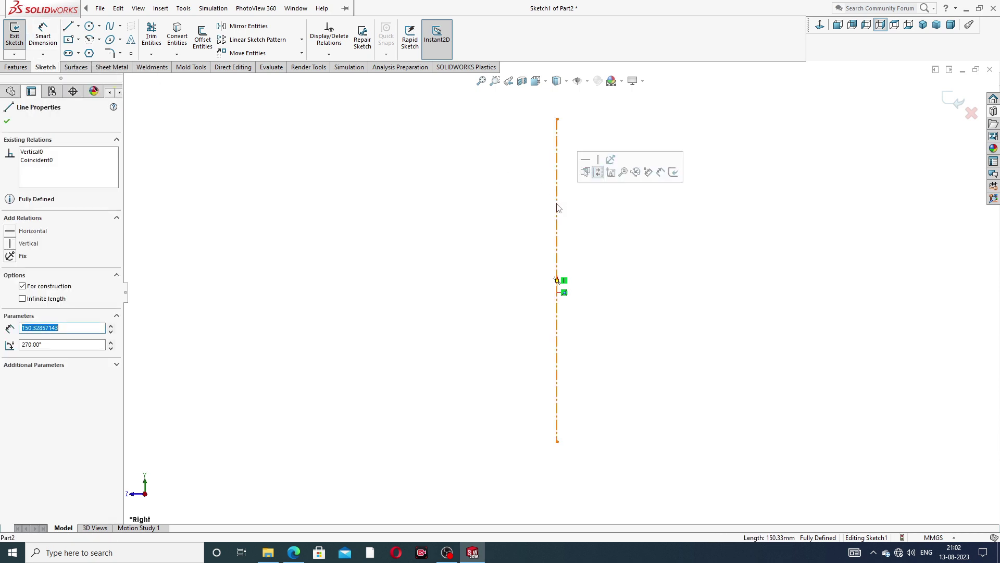
{"action": "left_click", "coordinate": [558, 293], "text": "ctrl"}
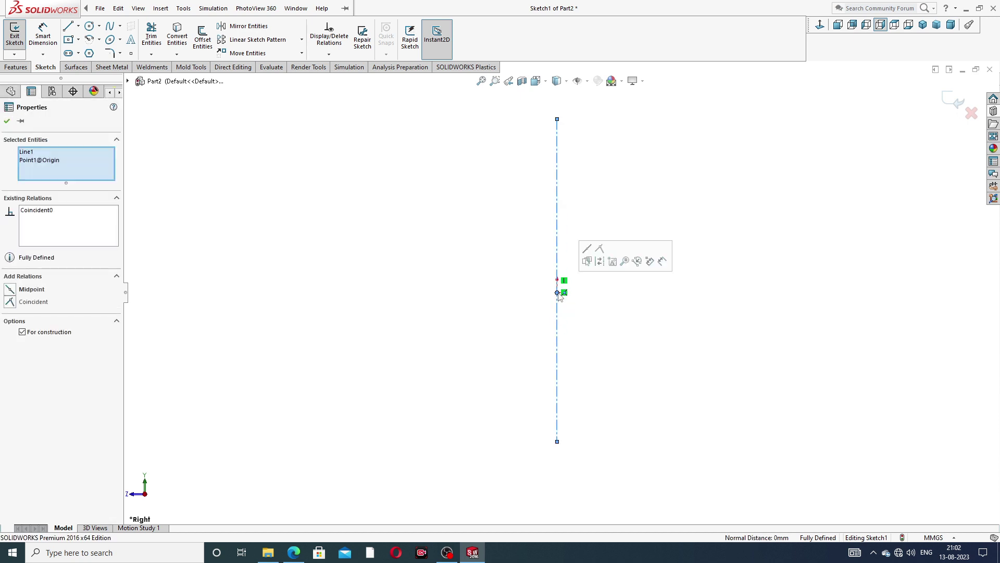
{"action": "left_click", "coordinate": [587, 250]}
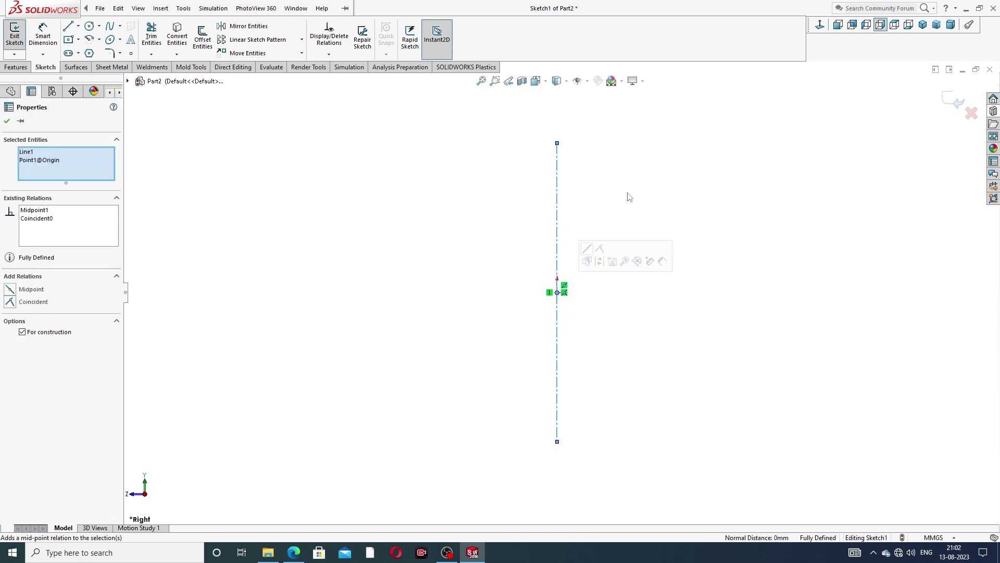
- Dimension the vertical centerline's length as 95 mm
{"action": "left_click", "coordinate": [48, 43]}
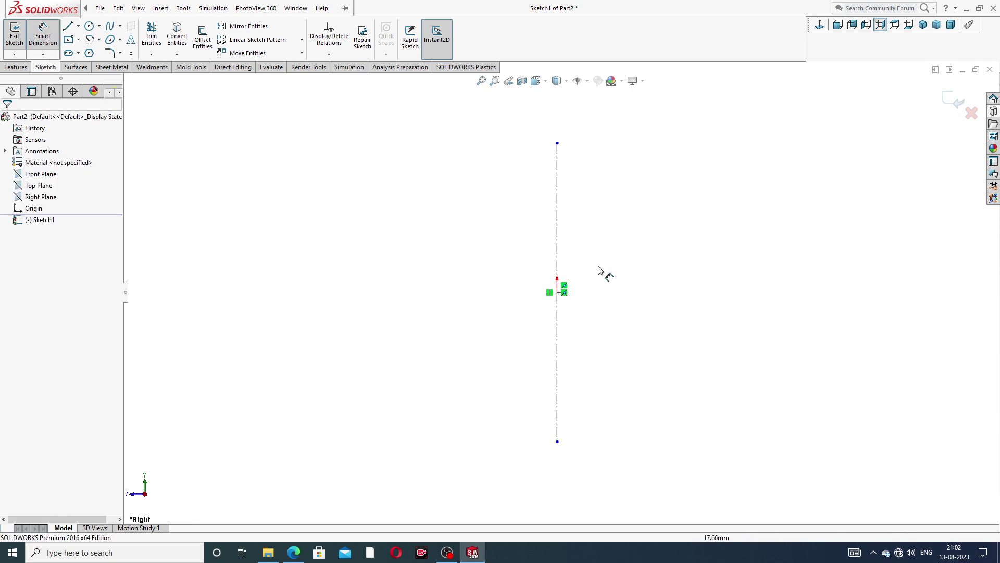
{"action": "left_click", "coordinate": [557, 234]}
{"action": "left_click", "coordinate": [523, 277]}
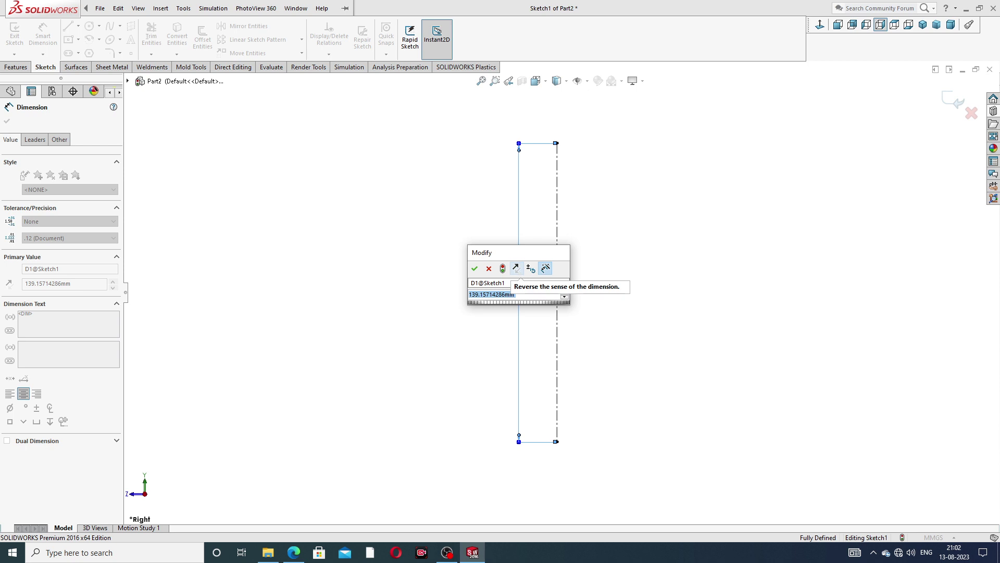
{"action": "type", "text": "95"}
{"action": "key", "text": "Return"}
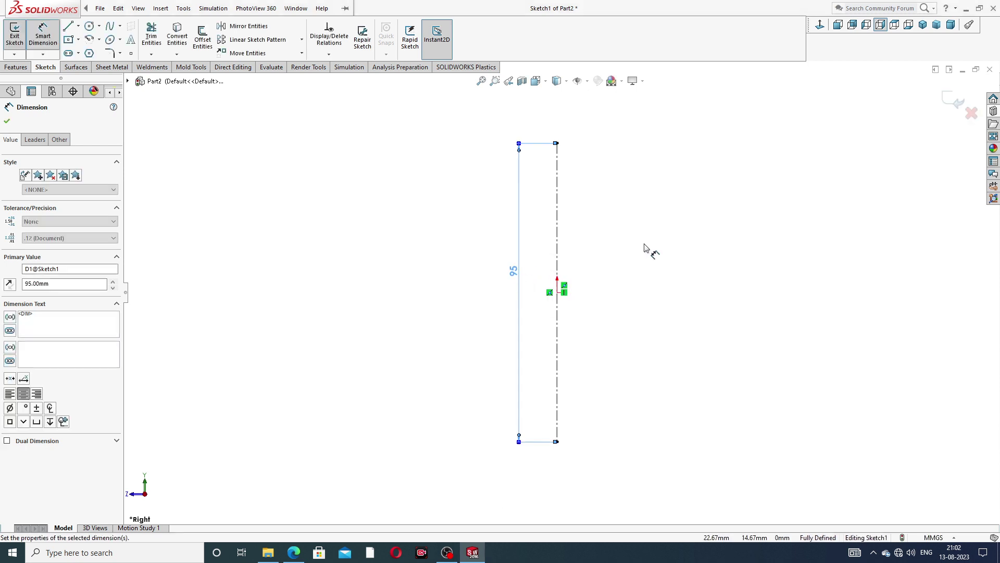
{"action": "left_click", "coordinate": [652, 246]}
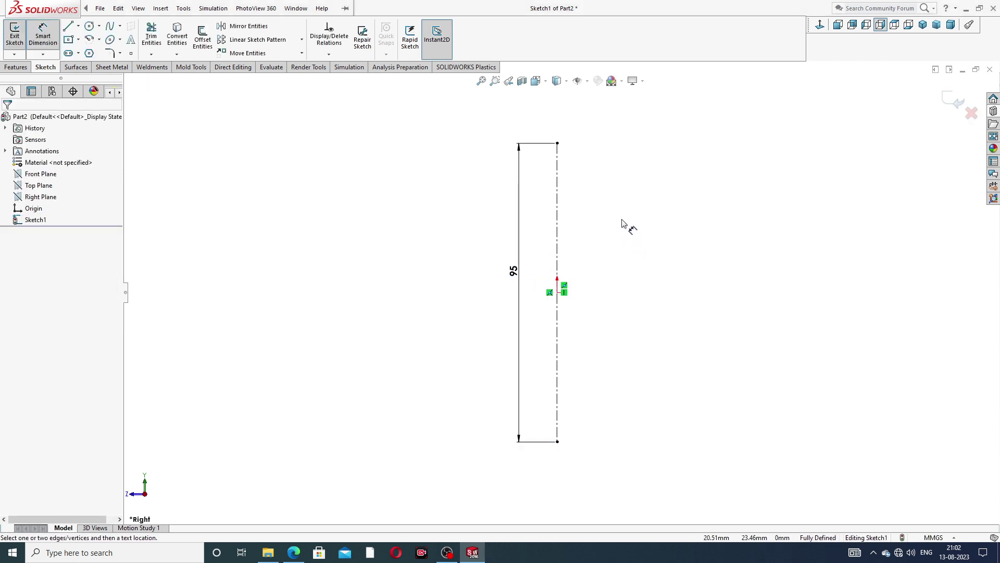
{"action": "right_click", "coordinate": [430, 180]}
{"action": "left_click", "coordinate": [454, 152]}
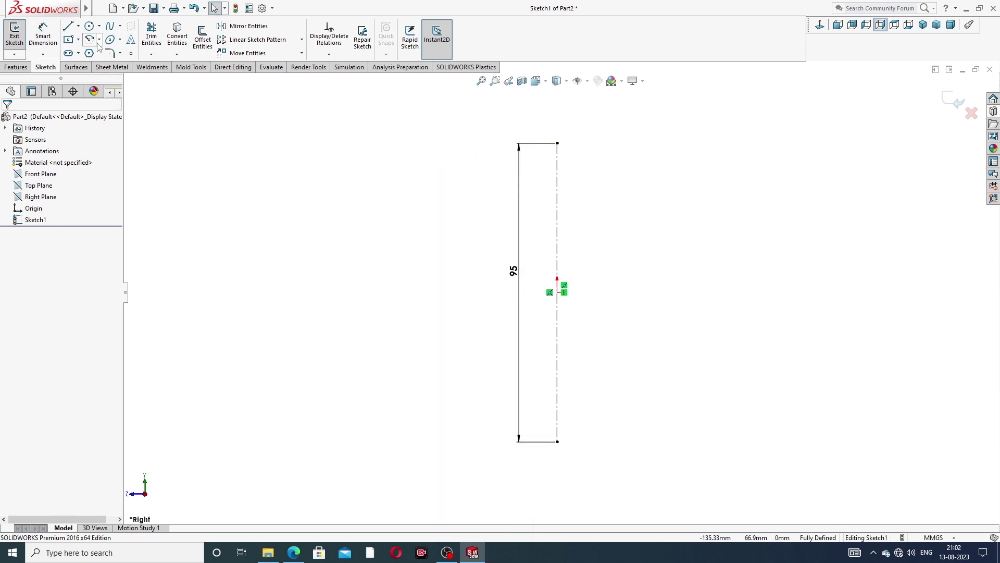
- Draw connected lines from the centerline's upper end: about 17 mm out, 16 mm down, 8 mm out and 26 mm down
{"action": "left_click", "coordinate": [70, 28]}
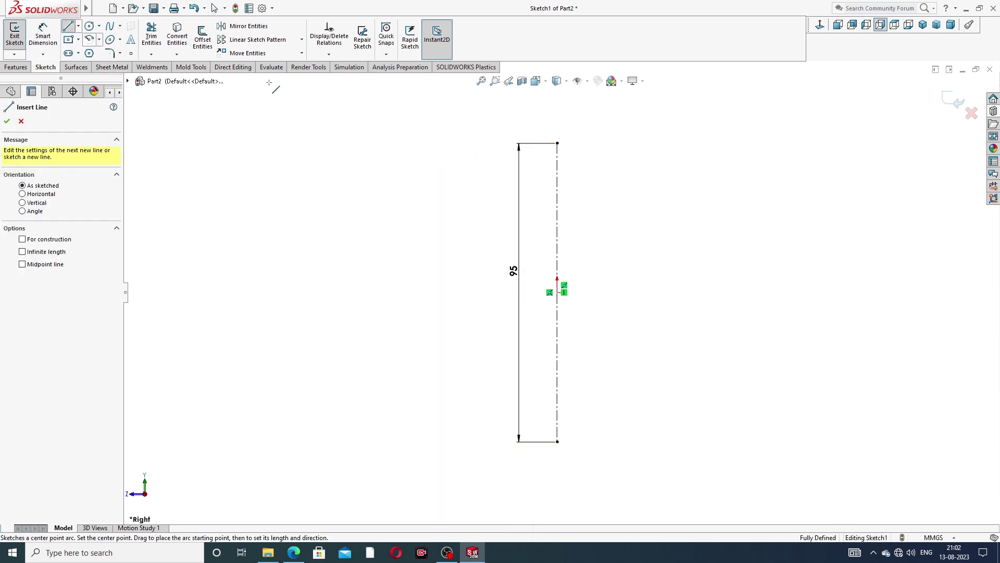
{"action": "left_click", "coordinate": [557, 143]}
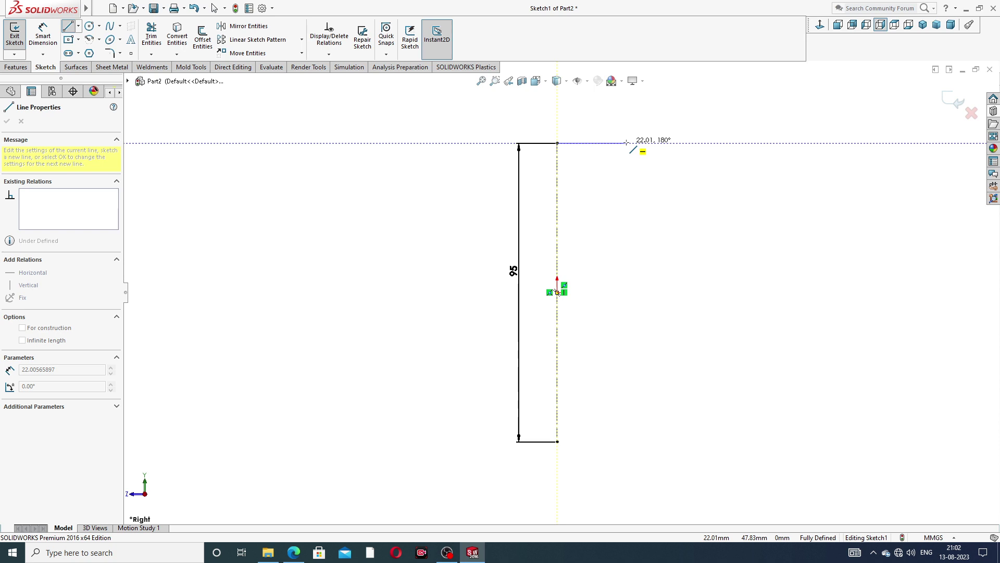
{"action": "left_click", "coordinate": [610, 143]}
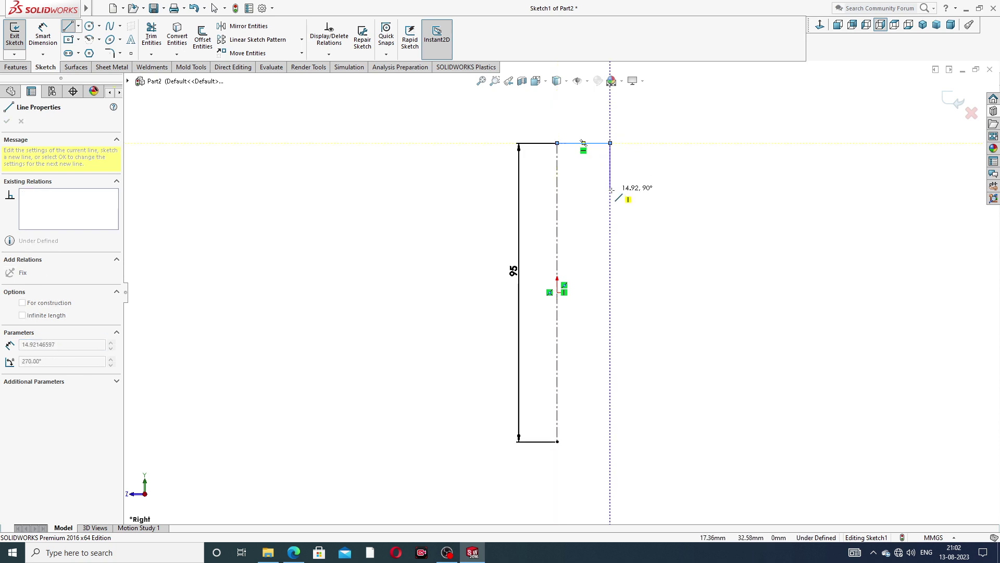
{"action": "left_click", "coordinate": [610, 192]}
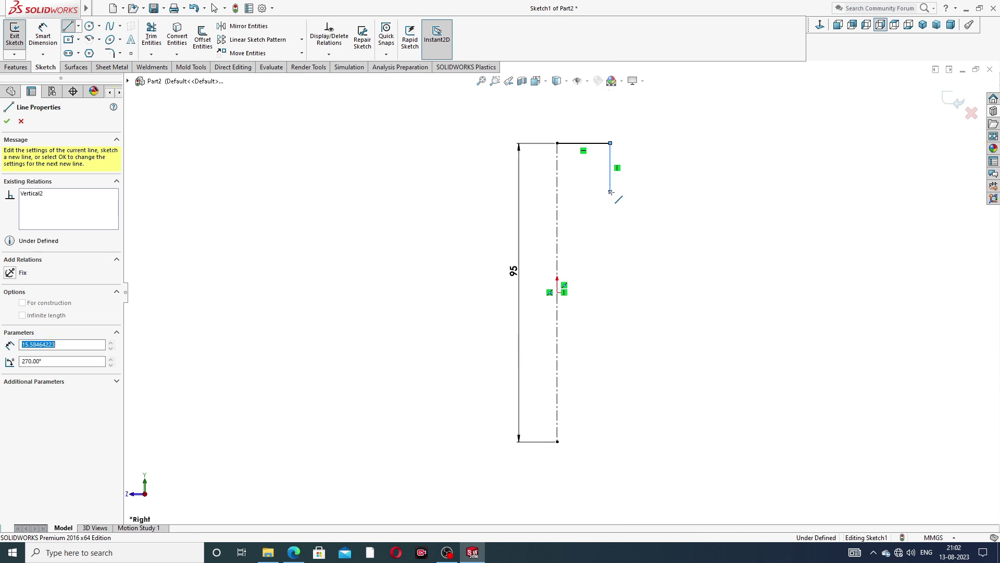
{"action": "left_click", "coordinate": [635, 192]}
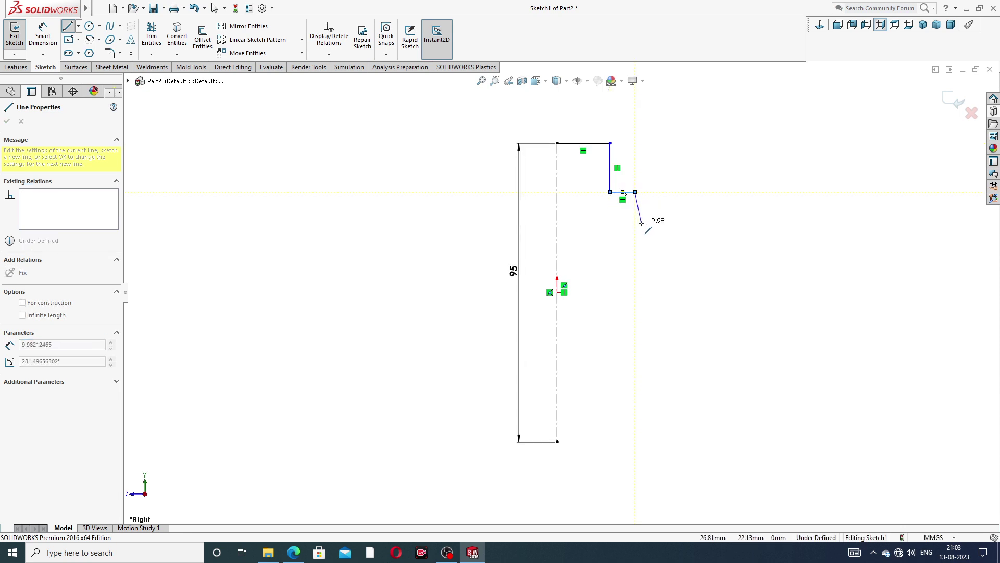
{"action": "left_click", "coordinate": [635, 272]}
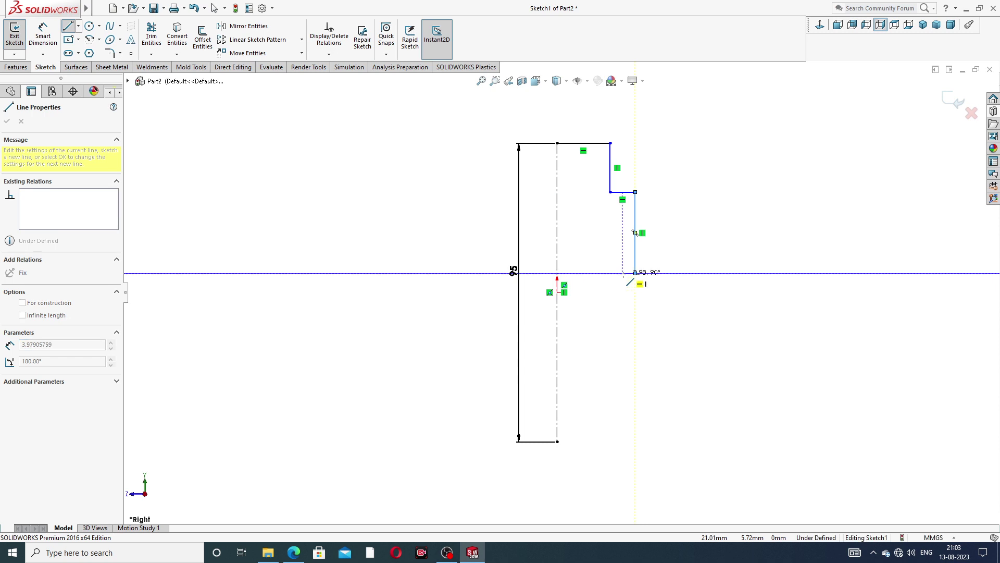
{"action": "key", "text": "a"}
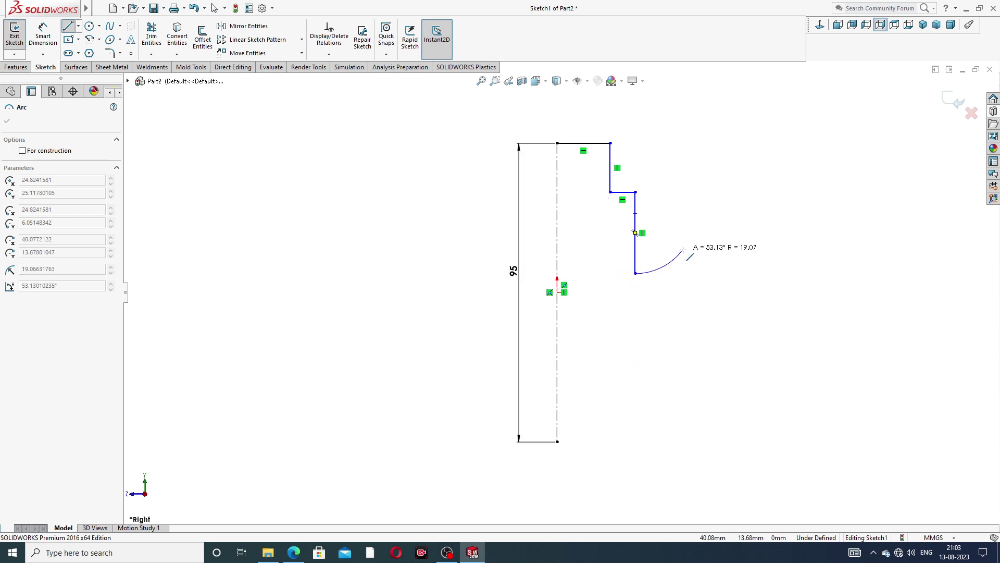
{"action": "key", "text": "Escape"}
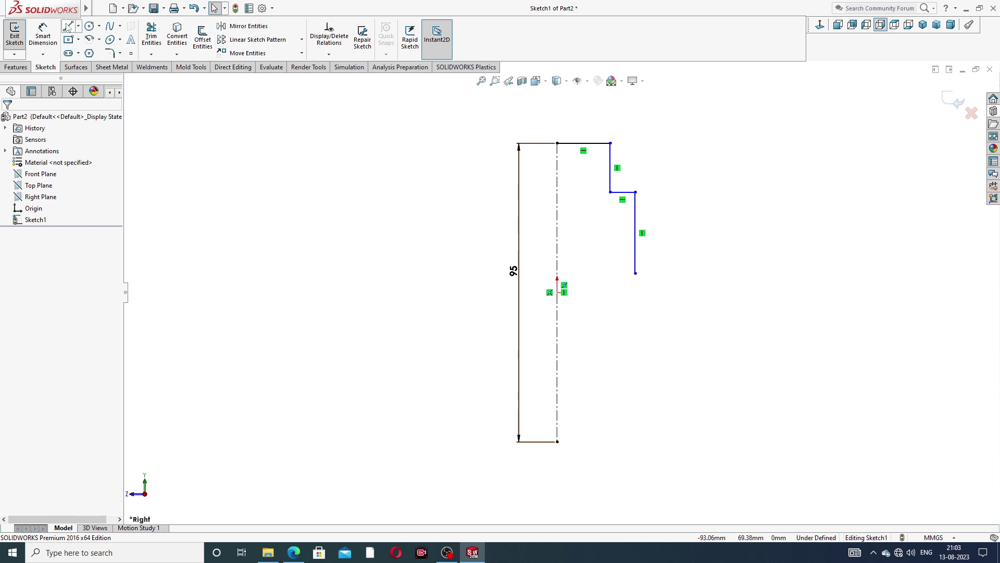
- Continue the profile with a rectangular collar step projecting about 7 mm outward and returning to the shaft line
{"action": "left_click", "coordinate": [68, 27]}
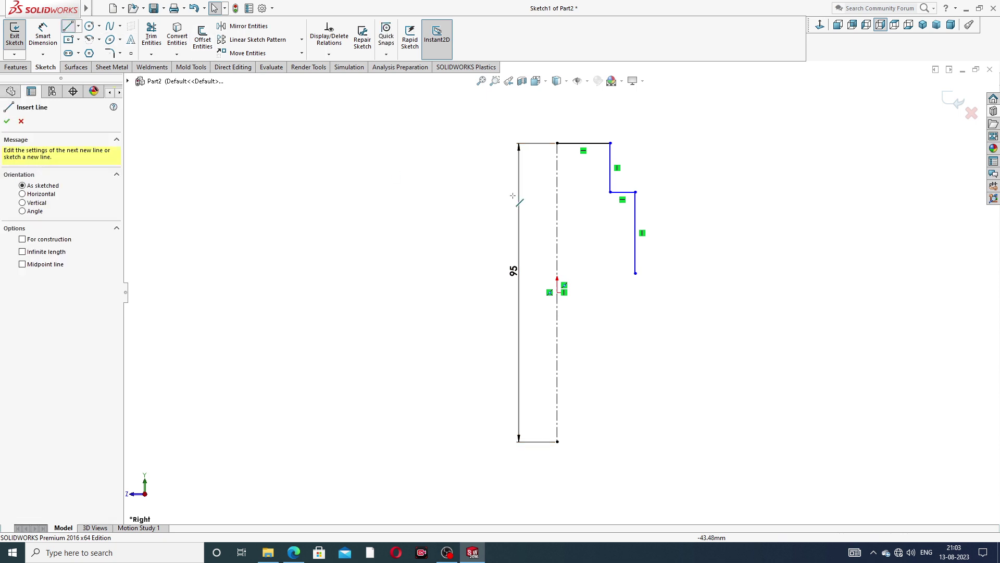
{"action": "left_click", "coordinate": [635, 273]}
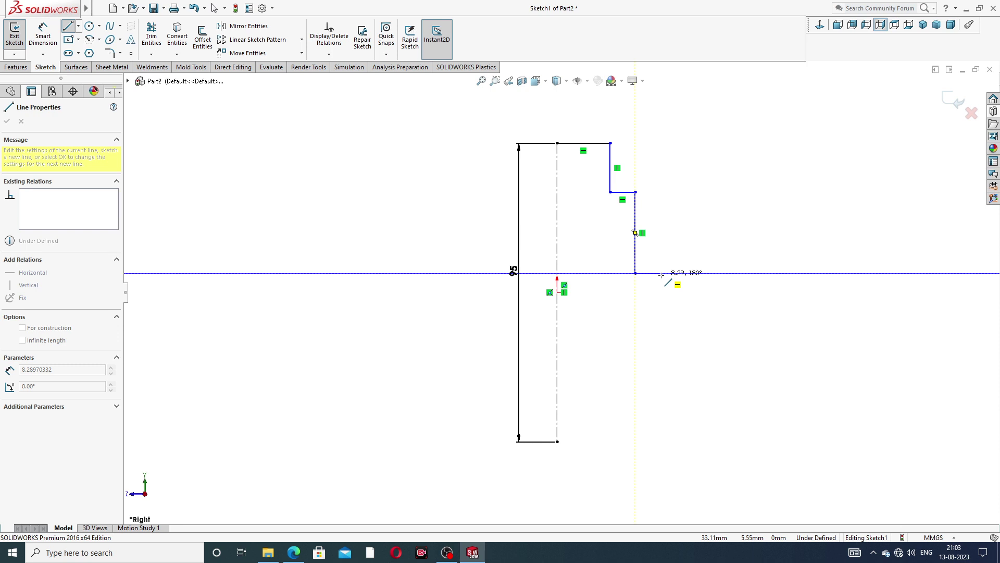
{"action": "left_click", "coordinate": [657, 273]}
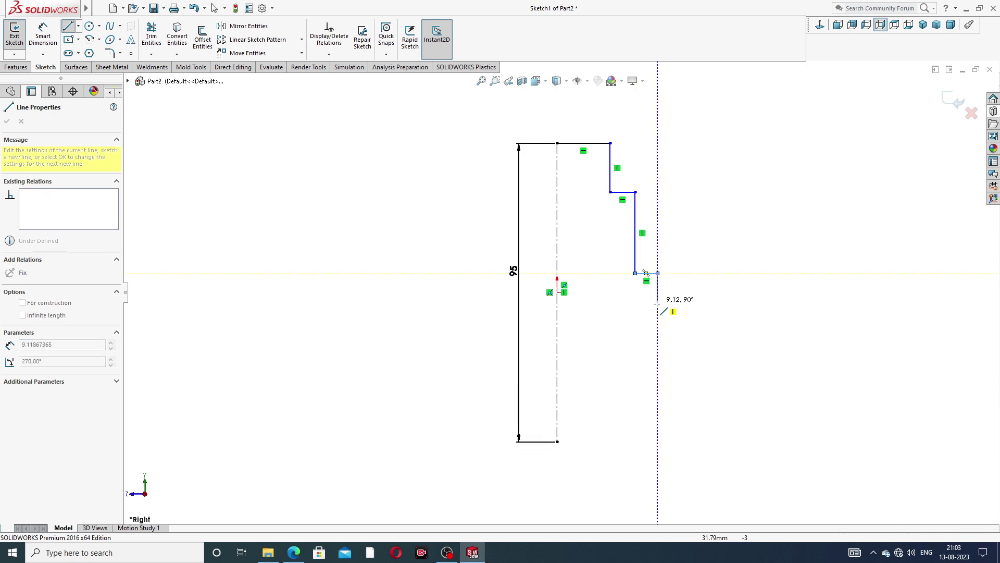
{"action": "left_click", "coordinate": [657, 307]}
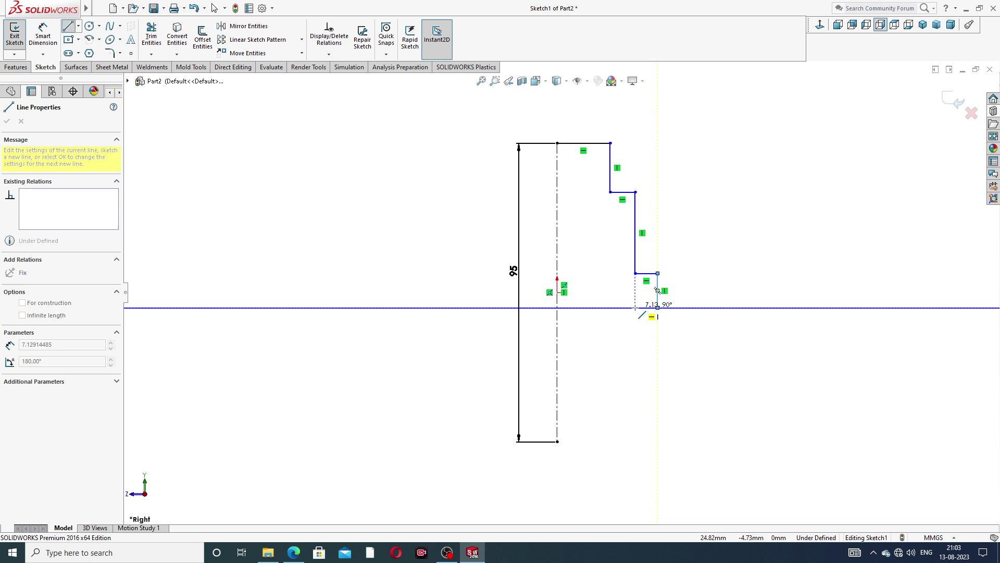
{"action": "left_click", "coordinate": [635, 307]}
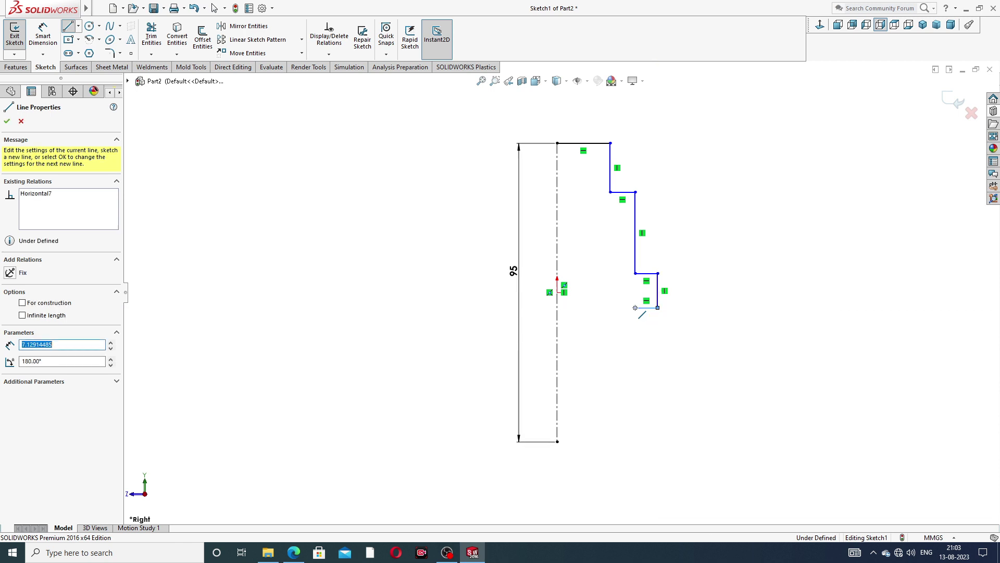
- Draw the lower shaft edge about 43 mm down, and close the profile along the centerline's lower end and axis
{"action": "left_click", "coordinate": [635, 442]}
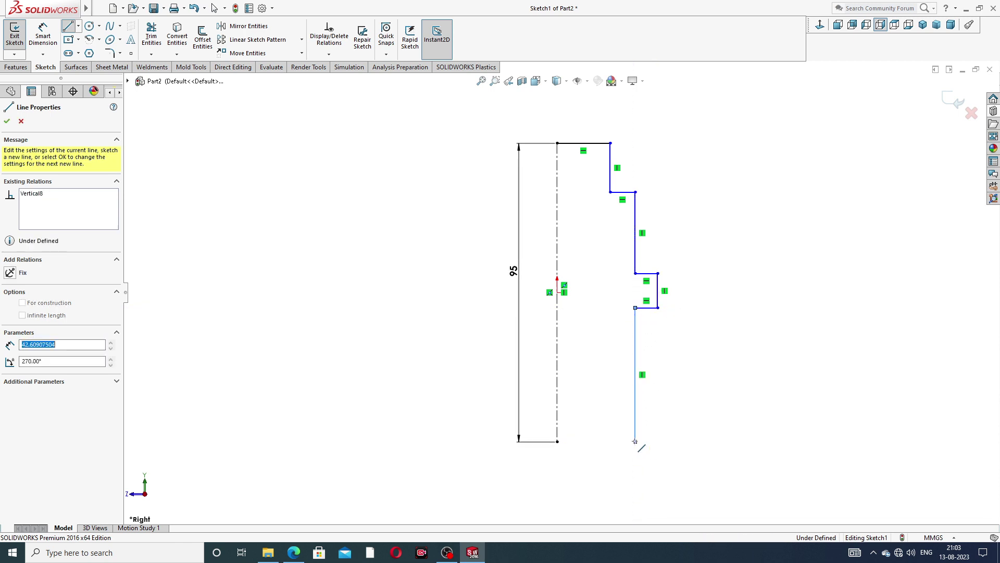
{"action": "left_click", "coordinate": [557, 441]}
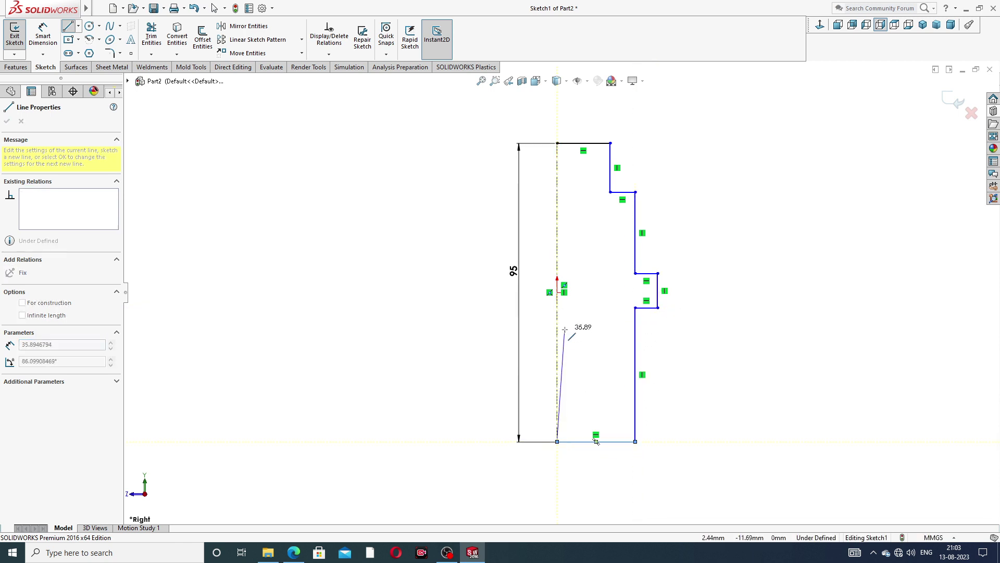
{"action": "left_click", "coordinate": [557, 143]}
{"action": "right_click", "coordinate": [681, 131]}
{"action": "left_click", "coordinate": [704, 146]}
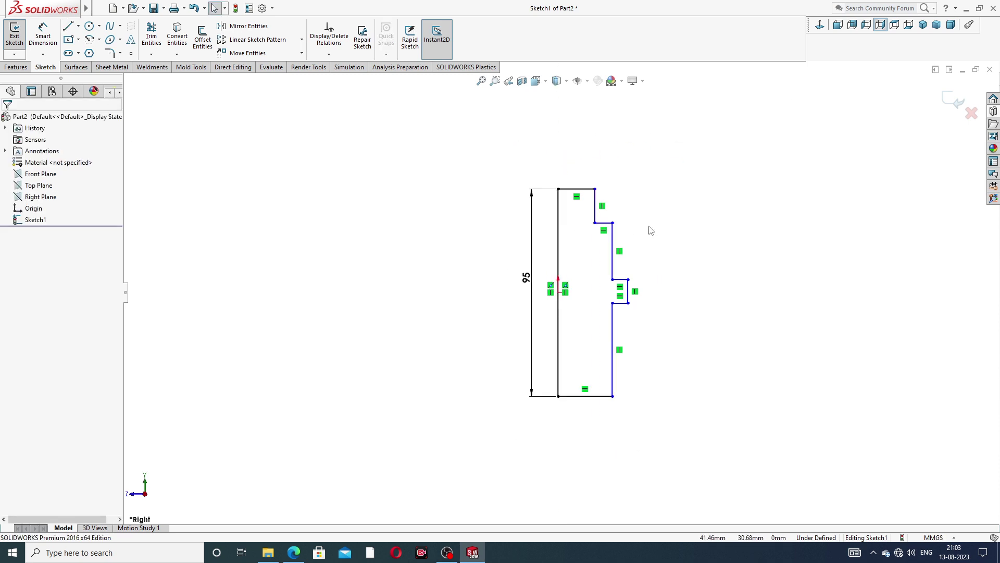
- Check the spindle drawing and dimension the profile's uppermost horizontal edge as 3 mm
{"action": "scroll", "coordinate": [620, 282], "scroll_direction": "up", "scroll_amount": 1}
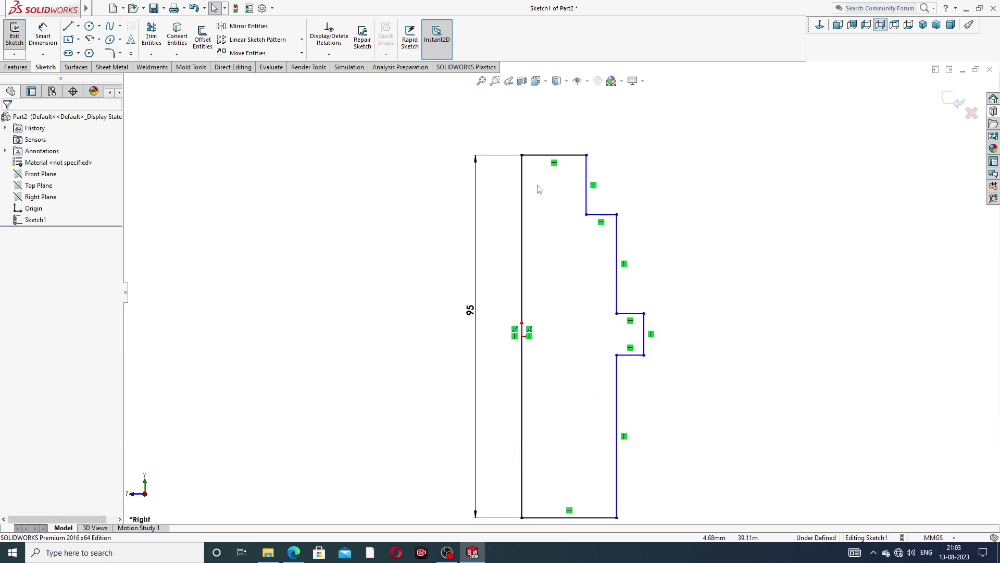
{"action": "left_click", "coordinate": [43, 34]}
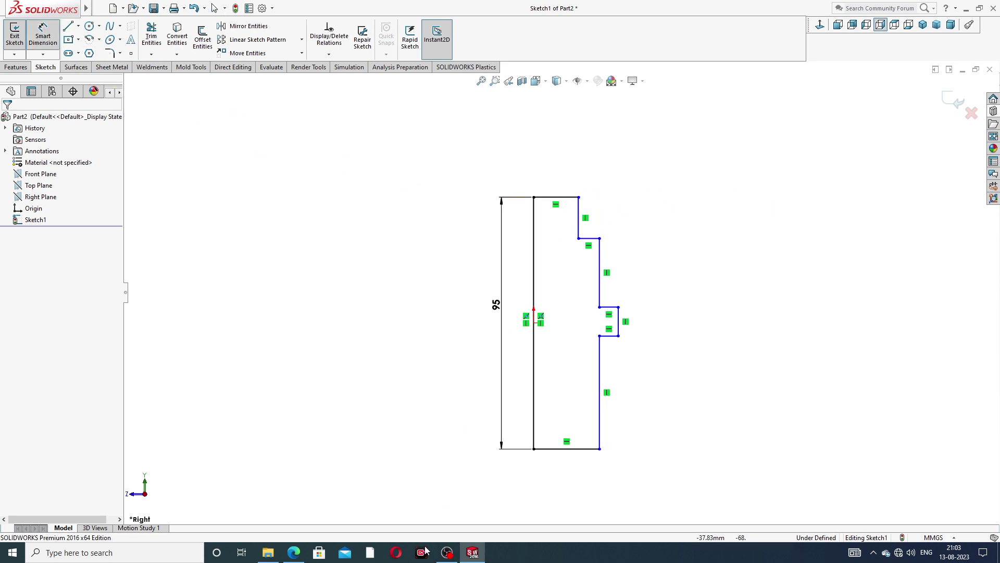
{"action": "left_click", "coordinate": [294, 553]}
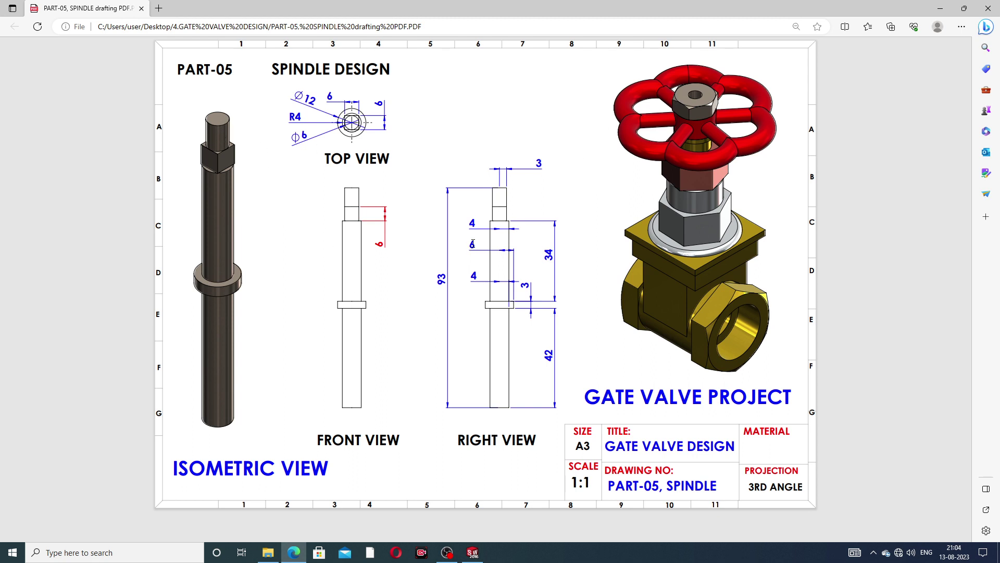
{"action": "left_click", "coordinate": [312, 533]}
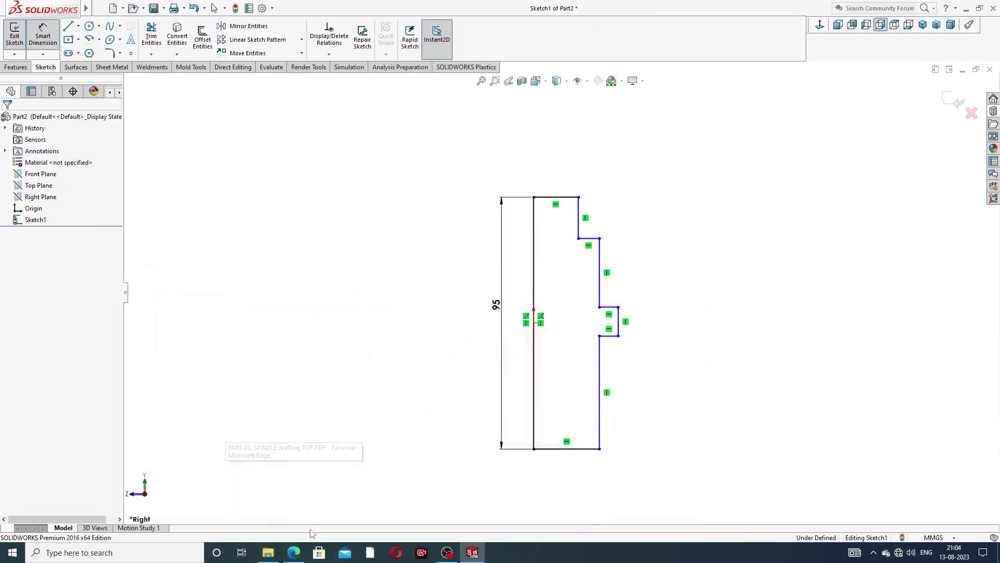
{"action": "left_click", "coordinate": [572, 201]}
{"action": "left_click", "coordinate": [563, 178]}
{"action": "type", "text": "3"}
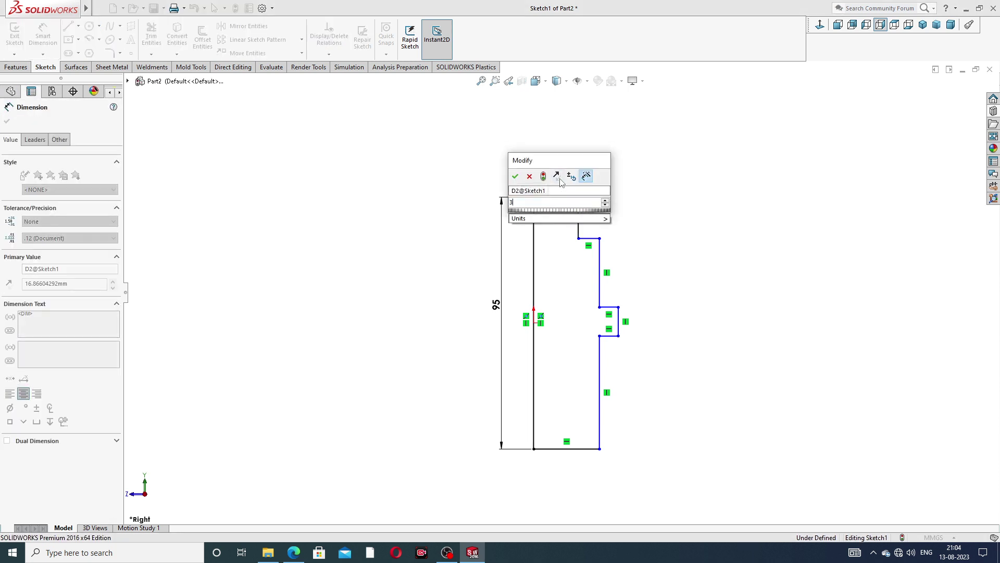
{"action": "key", "text": "Return"}
{"action": "left_click", "coordinate": [586, 188]}
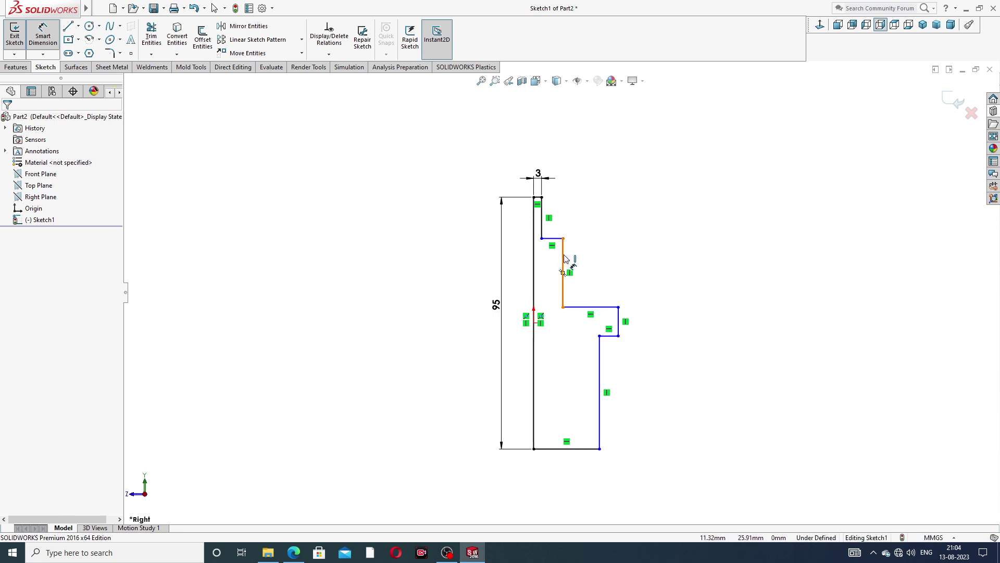
- Dimension the distance from the centerline to the vertical shaft edge above the collar as 4 mm
{"action": "left_click", "coordinate": [563, 271]}
{"action": "left_click", "coordinate": [533, 260]}
{"action": "left_click", "coordinate": [514, 265]}
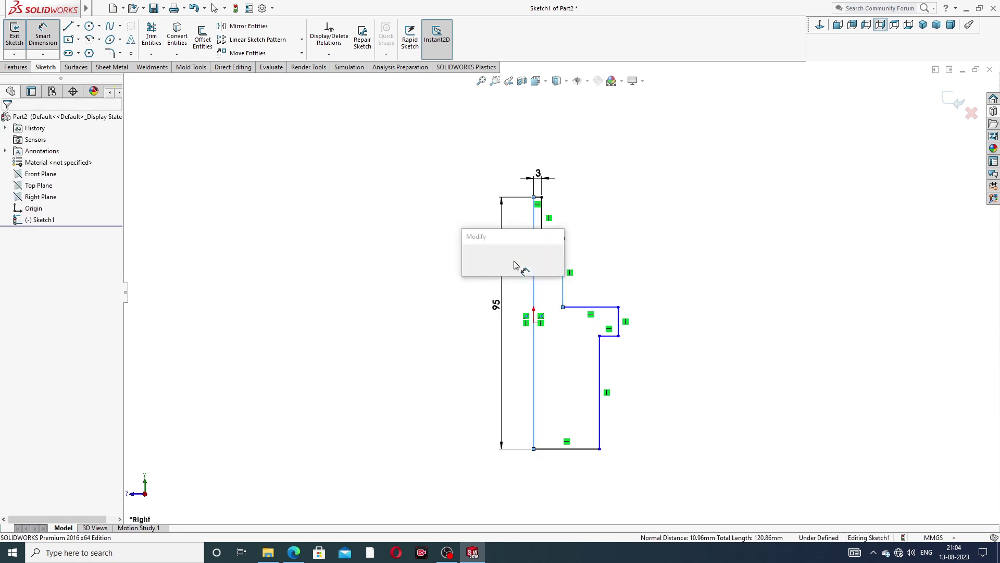
{"action": "type", "text": "4"}
{"action": "key", "text": "Return"}
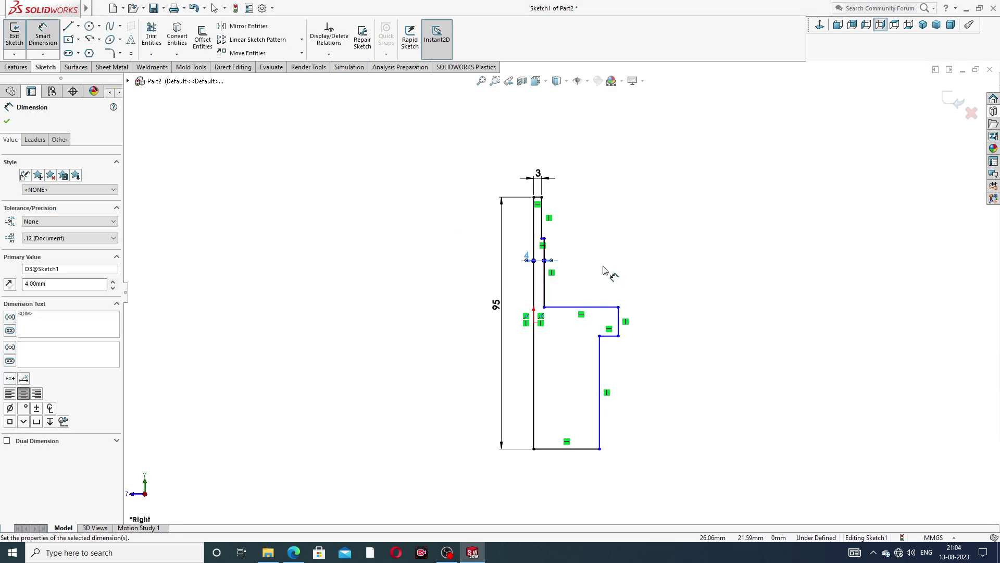
- Dimension the distance from the centerline to the vertical shaft edge below the collar as 4 mm
{"action": "left_click", "coordinate": [599, 383]}
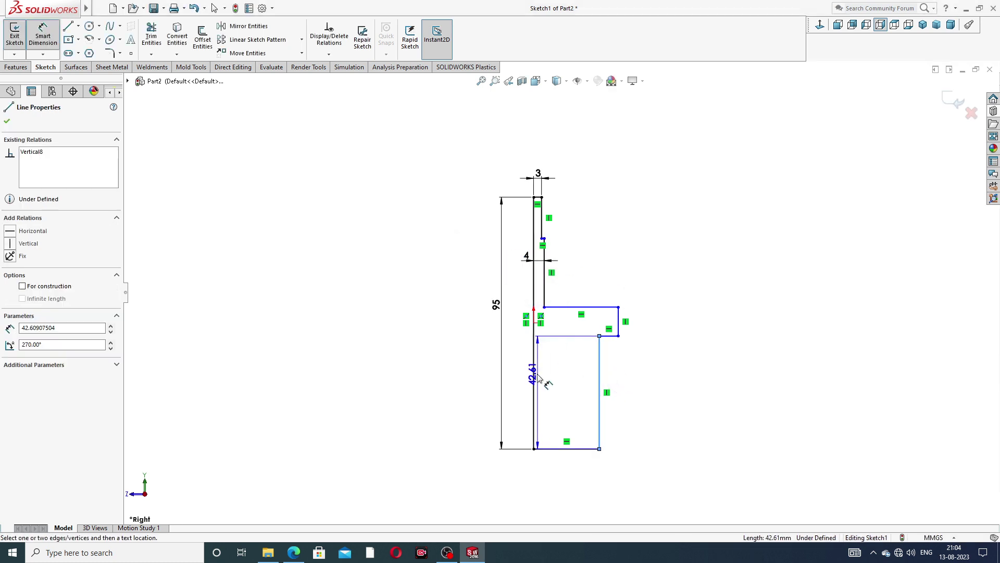
{"action": "left_click", "coordinate": [535, 377]}
{"action": "left_click", "coordinate": [514, 376]}
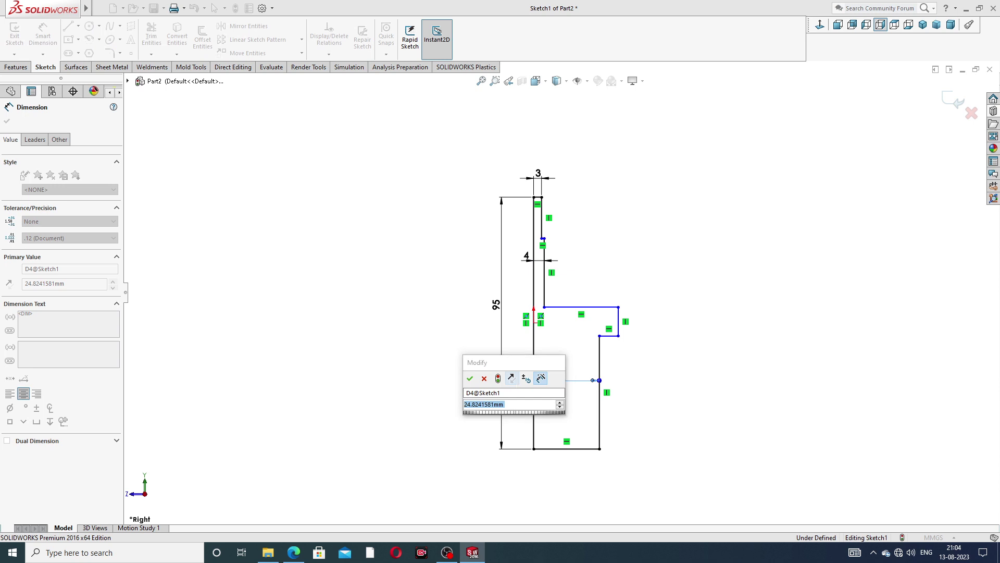
{"action": "type", "text": "4"}
{"action": "key", "text": "Return"}
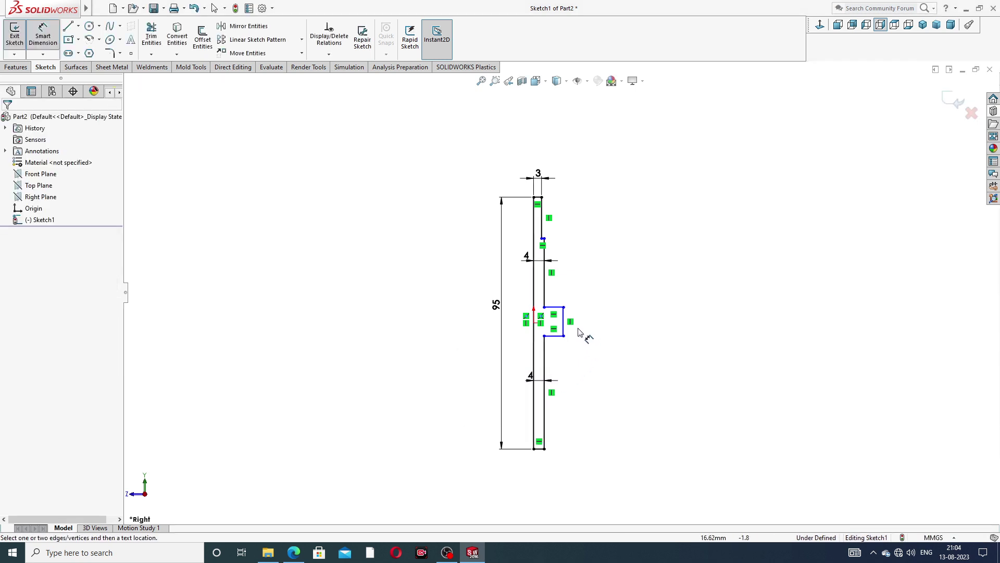
- Dimension the length of the vertical shaft edge above the collar as 34 mm
{"action": "scroll", "coordinate": [580, 333], "scroll_direction": "down", "scroll_amount": 1}
{"action": "scroll", "coordinate": [567, 270], "scroll_direction": "down", "scroll_amount": 2}
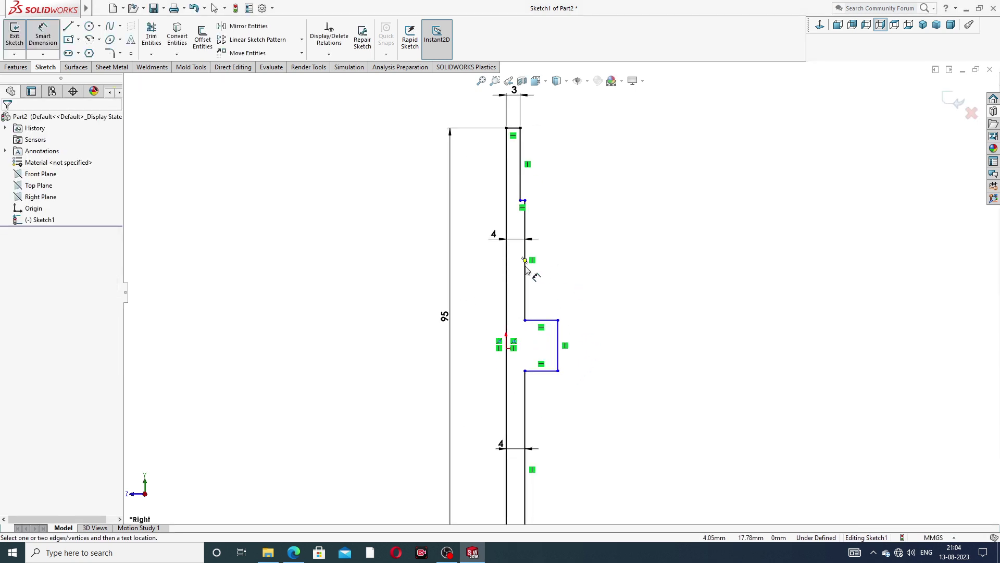
{"action": "left_click", "coordinate": [537, 270]}
{"action": "left_click", "coordinate": [557, 270]}
{"action": "type", "text": "34"}
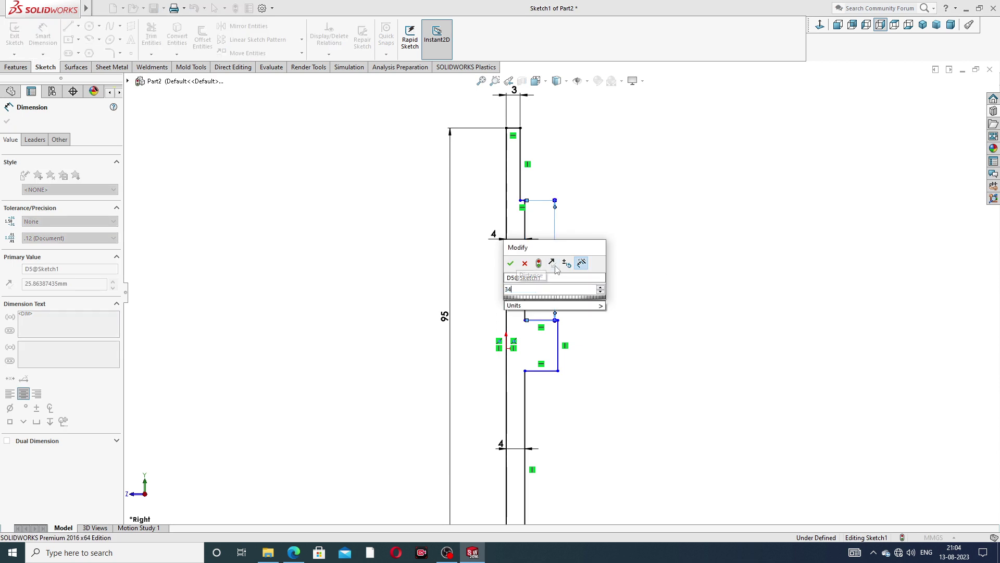
{"action": "key", "text": "Return"}
{"action": "left_click", "coordinate": [598, 299]}
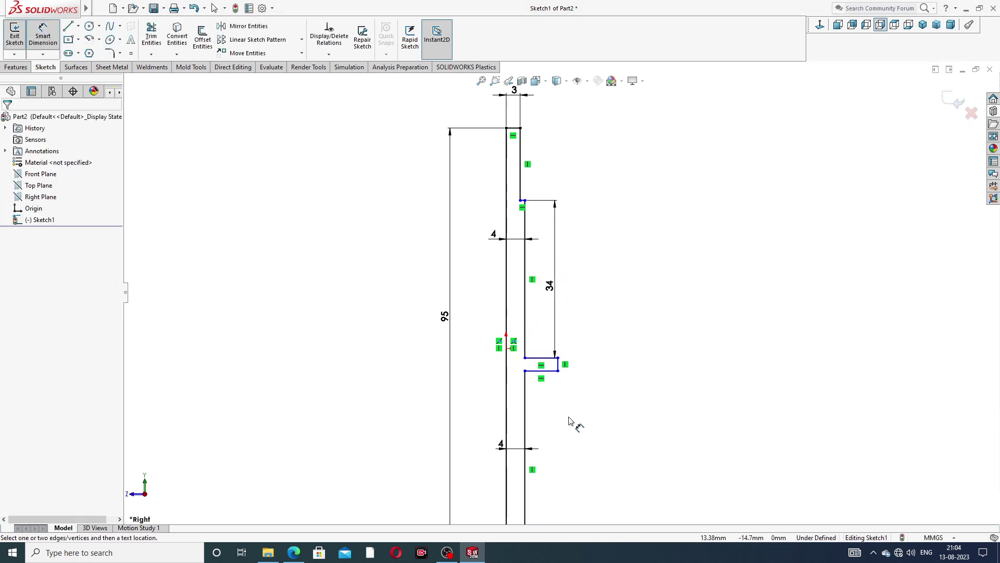
- Dimension the length of the vertical shaft edge below the collar as 42 mm, checking the value against the spindle drawing
{"action": "scroll", "coordinate": [571, 416], "scroll_direction": "up", "scroll_amount": 2}
{"action": "left_click", "coordinate": [537, 386]}
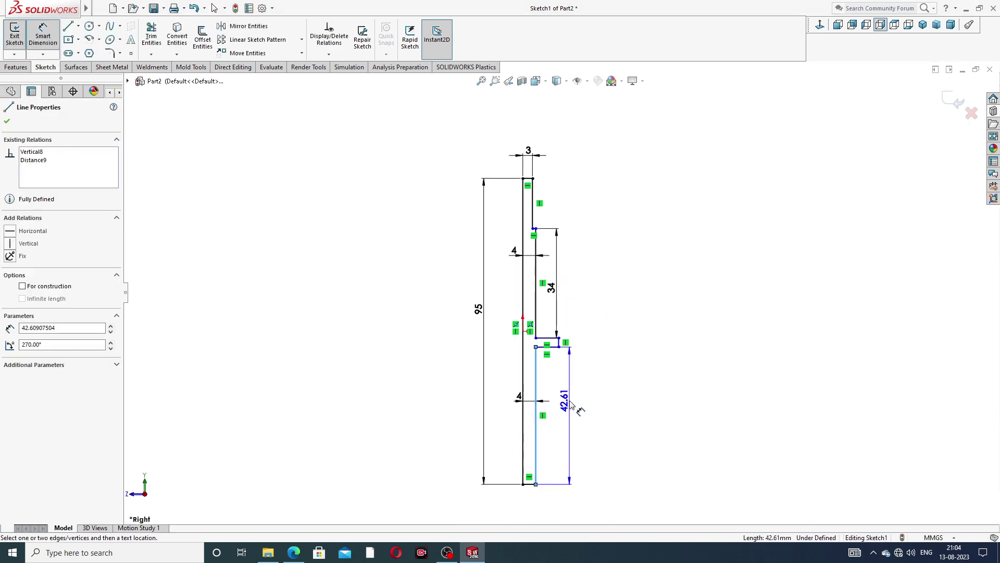
{"action": "left_click", "coordinate": [573, 404]}
{"action": "left_click", "coordinate": [295, 553]}
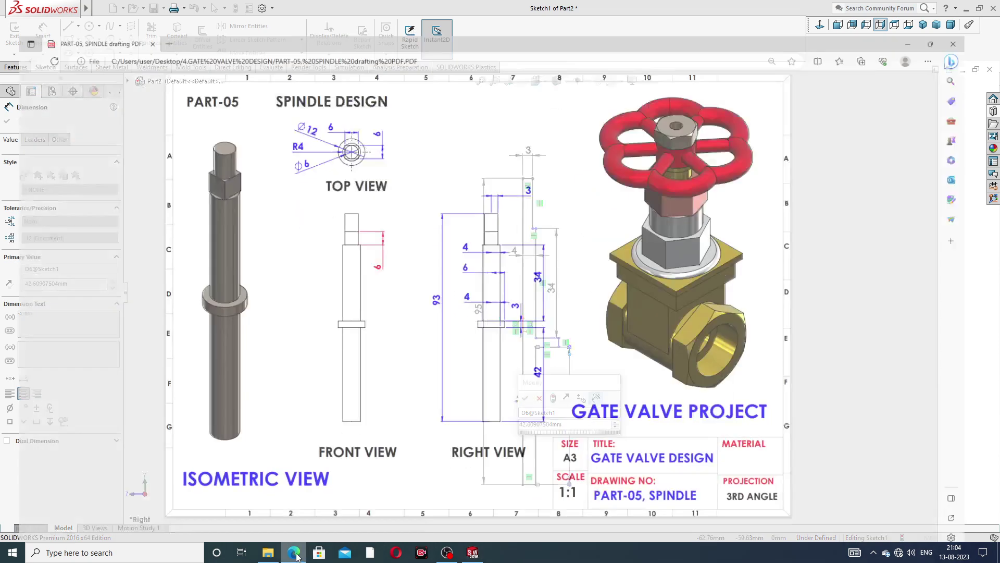
{"action": "left_click", "coordinate": [295, 553]}
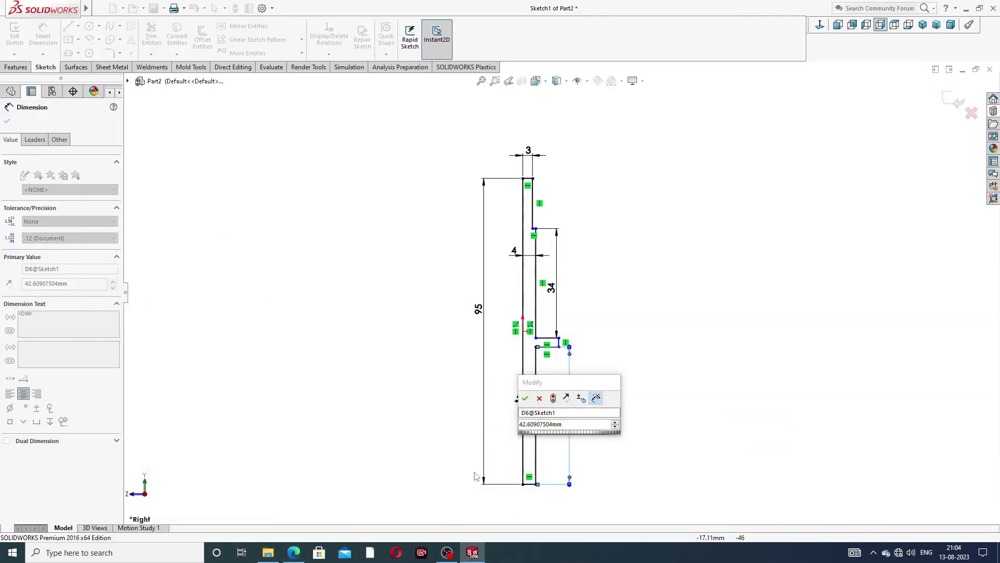
{"action": "left_click", "coordinate": [554, 430]}
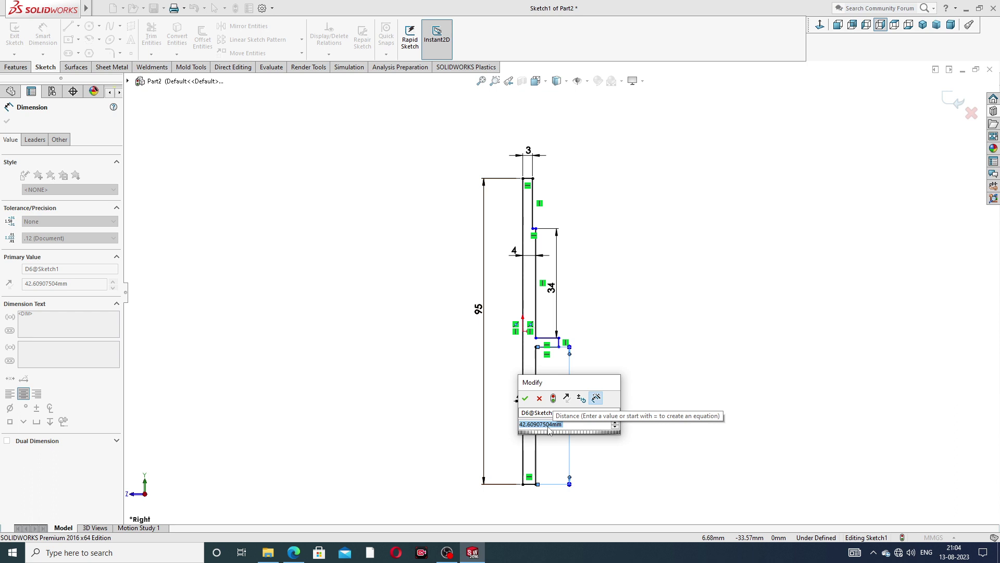
{"action": "type", "text": "42"}
{"action": "key", "text": "Return"}
{"action": "left_click", "coordinate": [619, 406]}
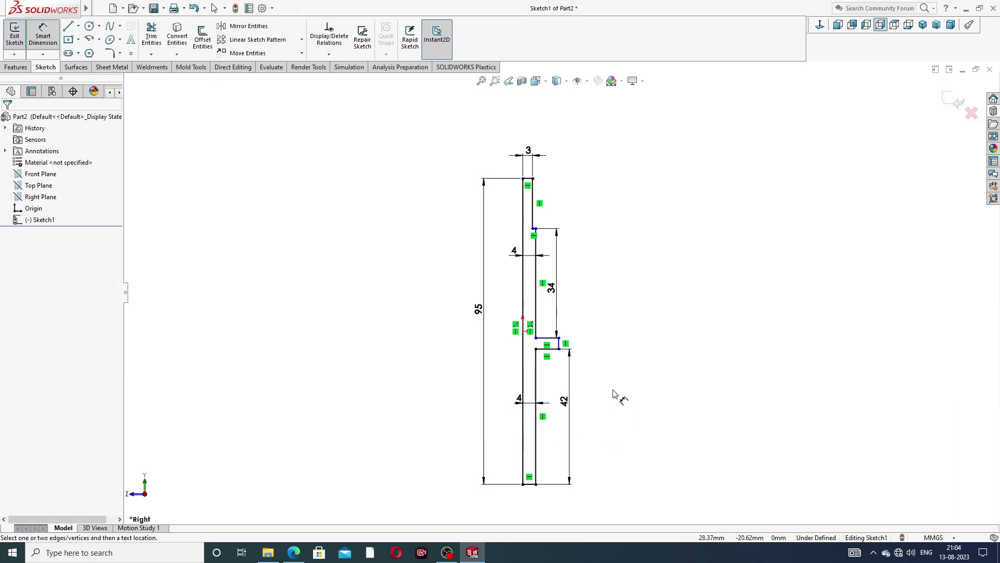
- Dimension the collar's outer vertical edge as 3 mm long
{"action": "scroll", "coordinate": [587, 368], "scroll_direction": "up", "scroll_amount": 3}
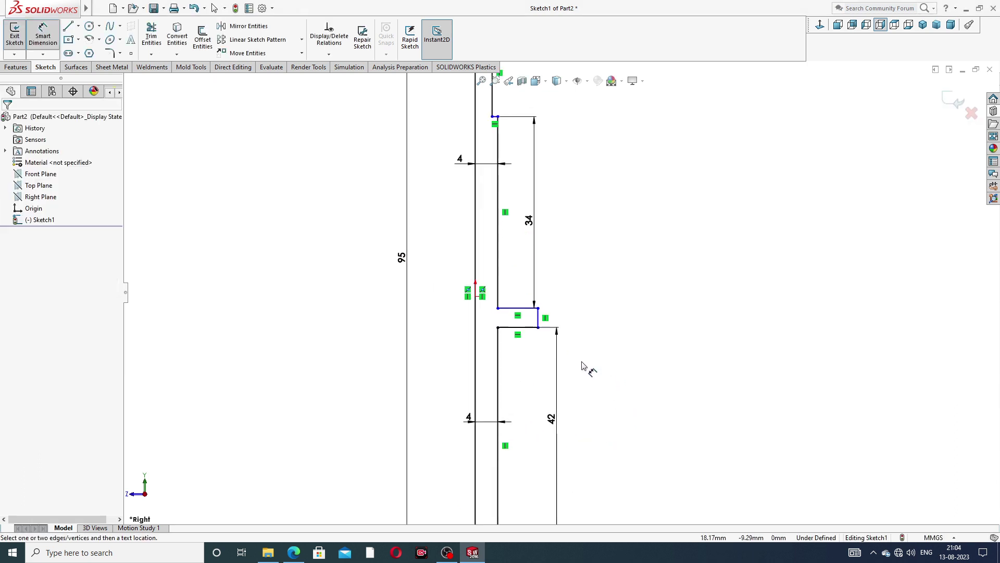
{"action": "scroll", "coordinate": [538, 318], "scroll_direction": "up", "scroll_amount": 2}
{"action": "left_click", "coordinate": [544, 318]}
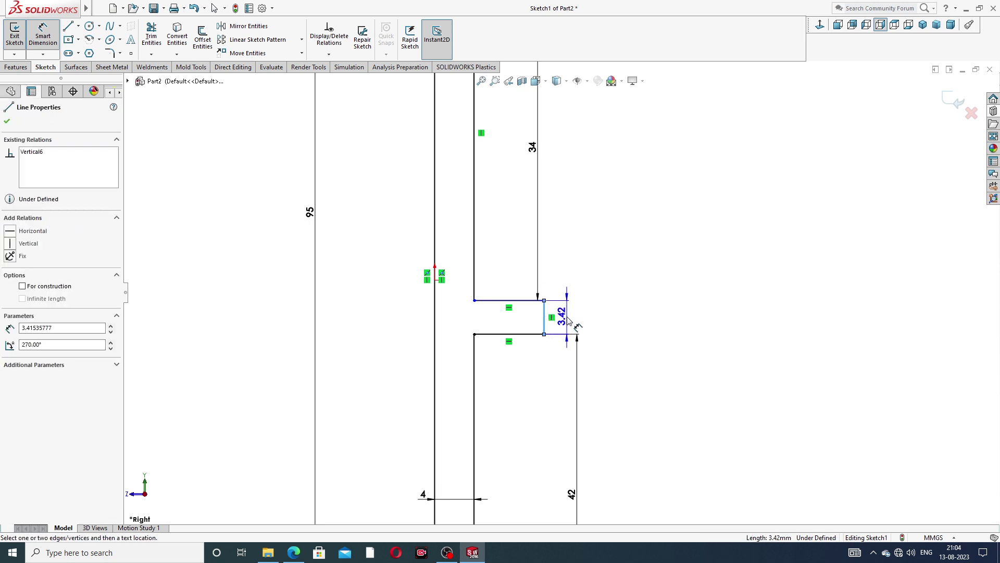
{"action": "left_click", "coordinate": [569, 321]}
{"action": "type", "text": "3"}
{"action": "key", "text": "Return"}
{"action": "left_click", "coordinate": [648, 305]}
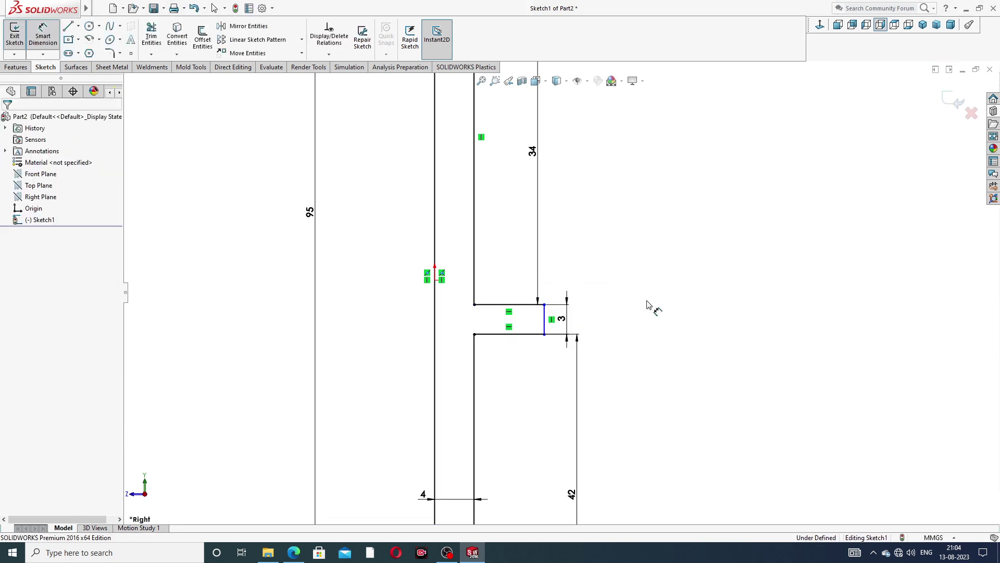
- Dimension the distance from the centerline to the collar's outer vertical edge as 6 mm
{"action": "left_click", "coordinate": [436, 320]}
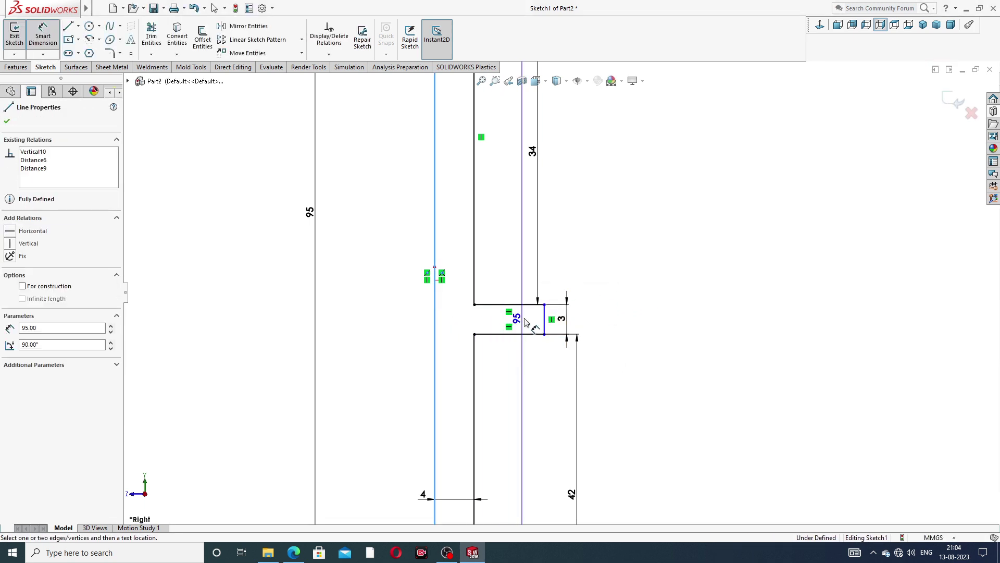
{"action": "left_click", "coordinate": [544, 318]}
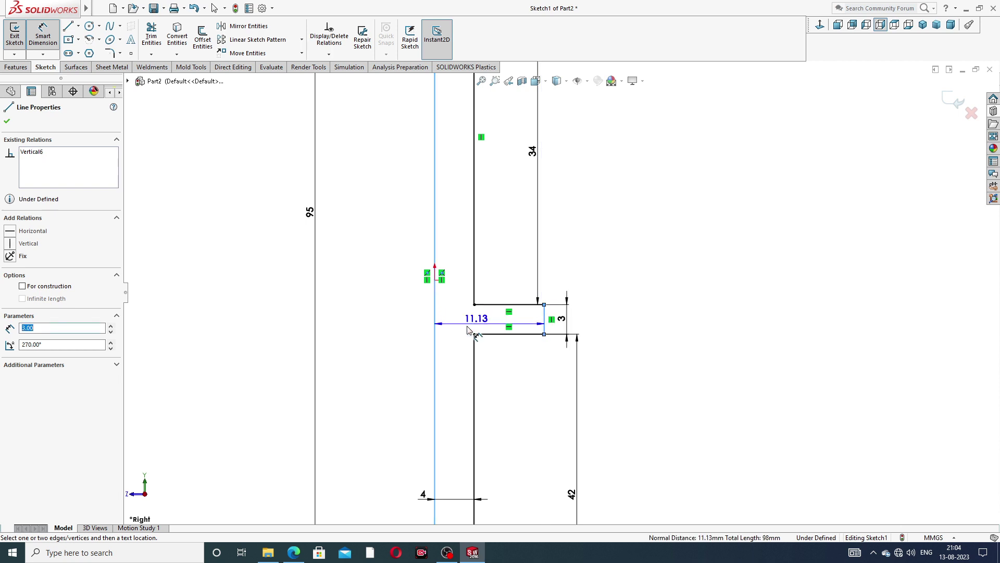
{"action": "left_click", "coordinate": [420, 331]}
{"action": "type", "text": "6"}
{"action": "key", "text": "Return"}
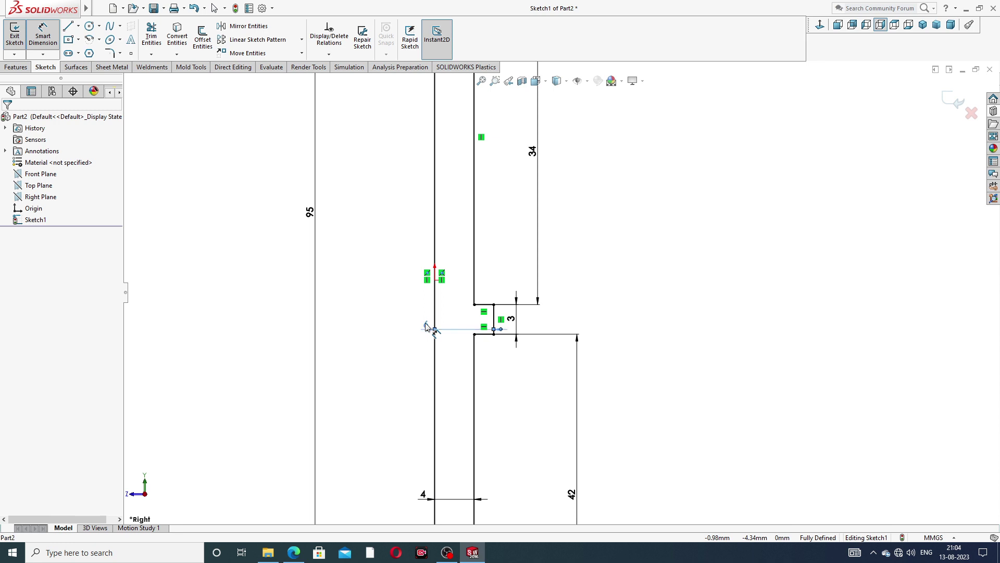
- Reposition the 6 mm collar dimension and both 4 mm shaft dimensions outside the profile, on the opposite side of the centerline
{"action": "left_click_drag", "start_coordinate": [426, 325], "coordinate": [394, 314]}
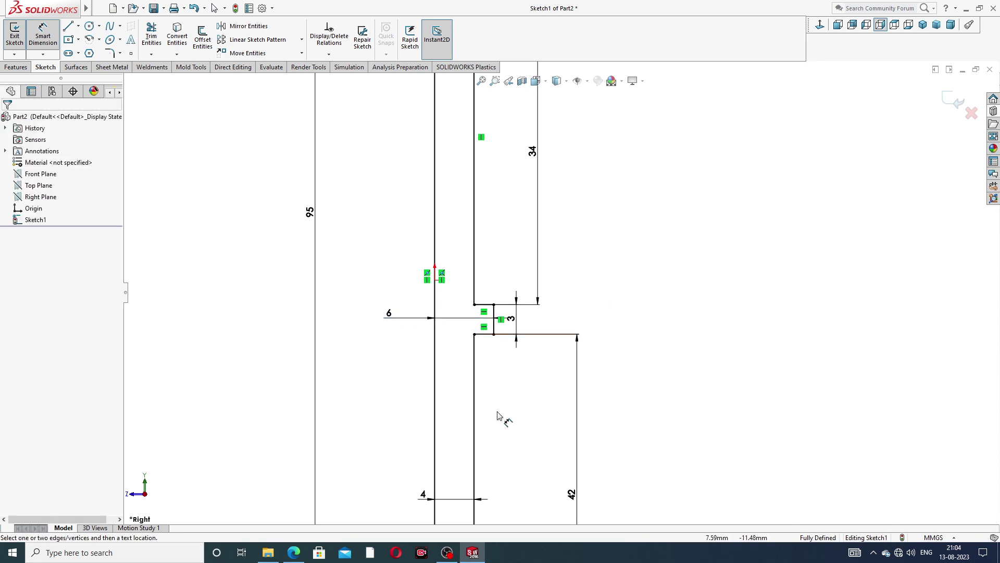
{"action": "left_click_drag", "start_coordinate": [424, 495], "coordinate": [396, 482]}
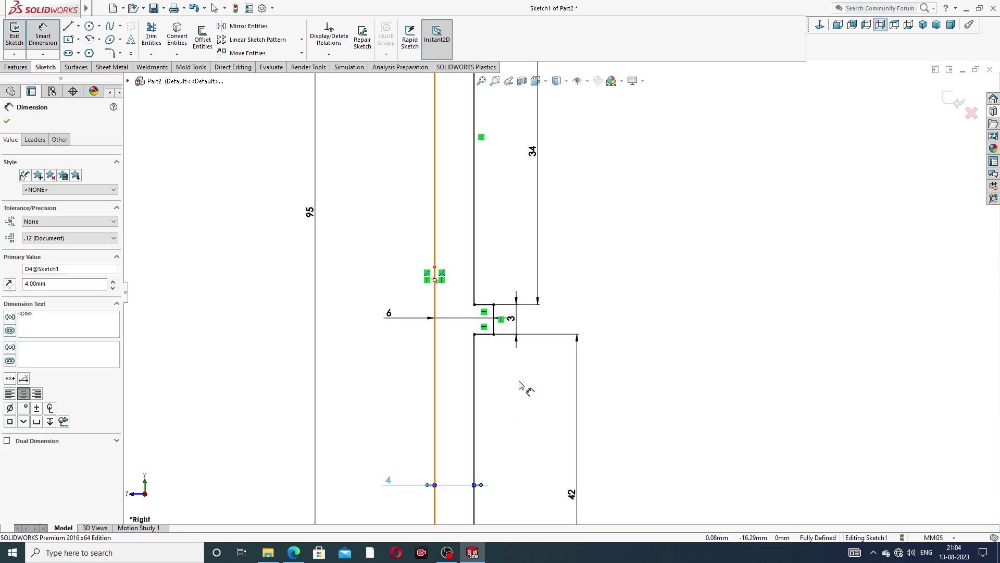
{"action": "left_click", "coordinate": [608, 258]}
{"action": "key", "text": "z"}
{"action": "key", "text": "z"}
{"action": "left_click_drag", "start_coordinate": [492, 174], "coordinate": [480, 167]}
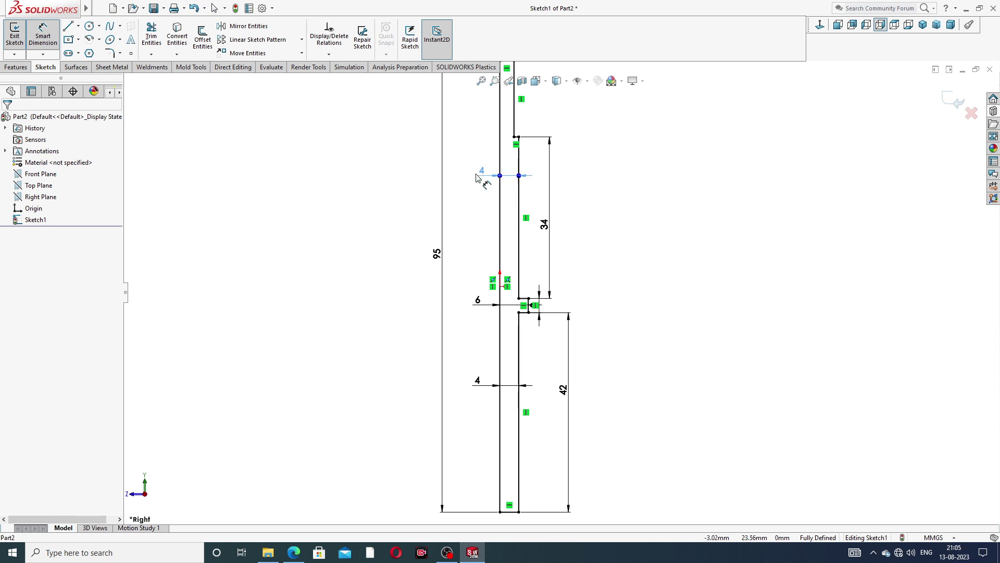
{"action": "left_click", "coordinate": [594, 176]}
{"action": "key", "text": "z"}
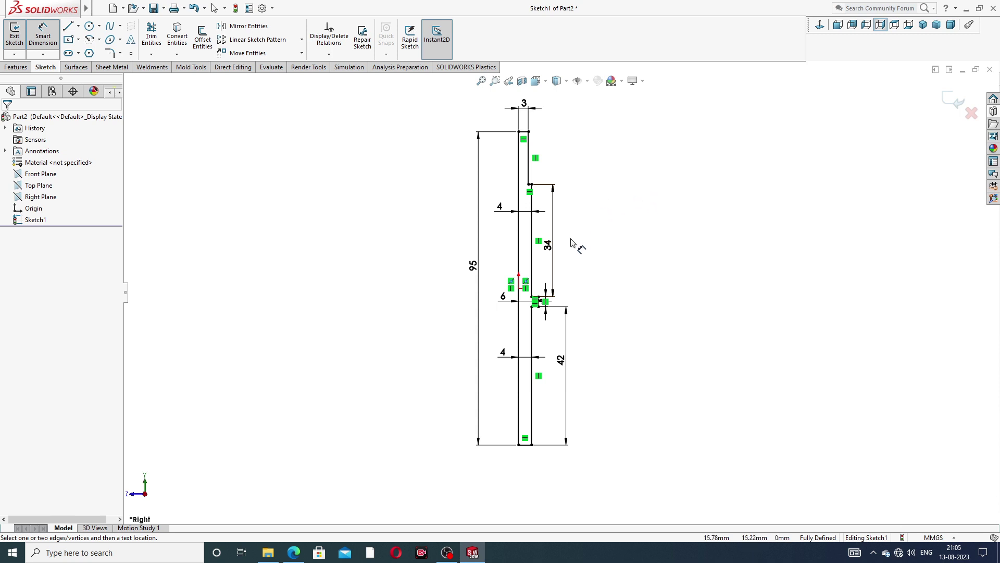
- Reposition the 34 mm shaft length dimension and the 3 mm collar thickness dimension farther from the profile so they do not overlap
{"action": "scroll", "coordinate": [542, 312], "scroll_direction": "down", "scroll_amount": 5}
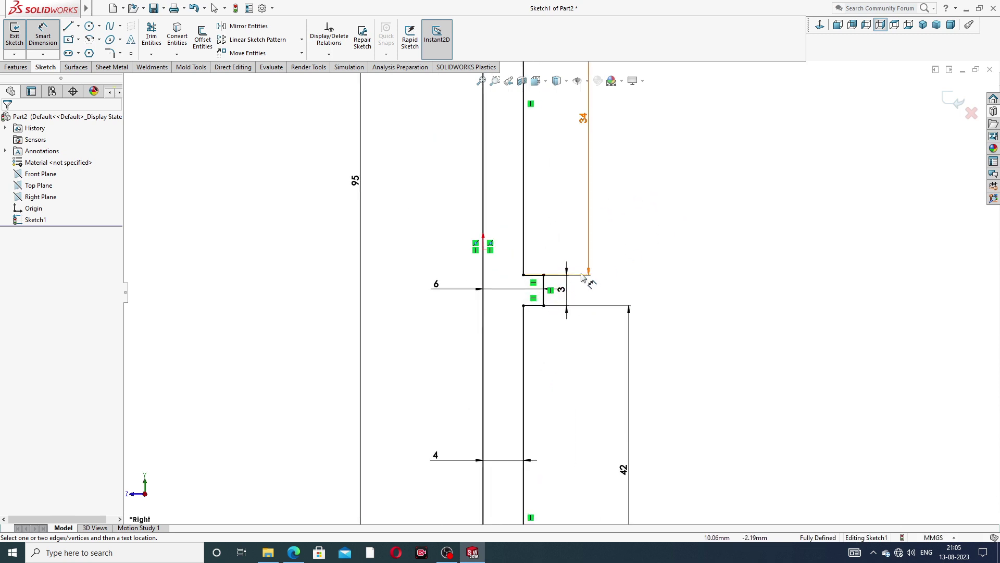
{"action": "left_click_drag", "start_coordinate": [563, 290], "coordinate": [598, 286]}
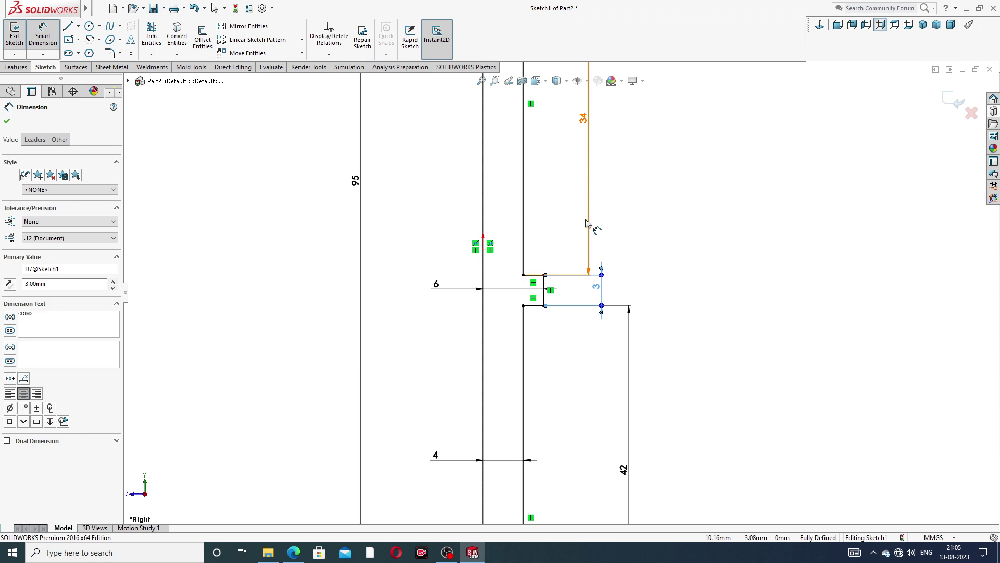
{"action": "left_click_drag", "start_coordinate": [586, 223], "coordinate": [627, 229]}
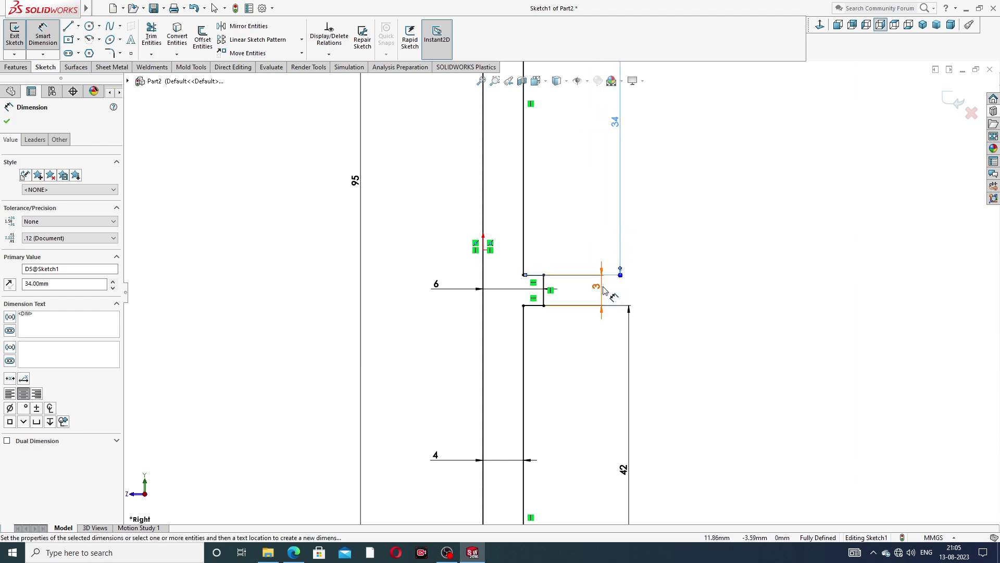
{"action": "left_click_drag", "start_coordinate": [603, 290], "coordinate": [592, 240]}
{"action": "left_click", "coordinate": [678, 270]}
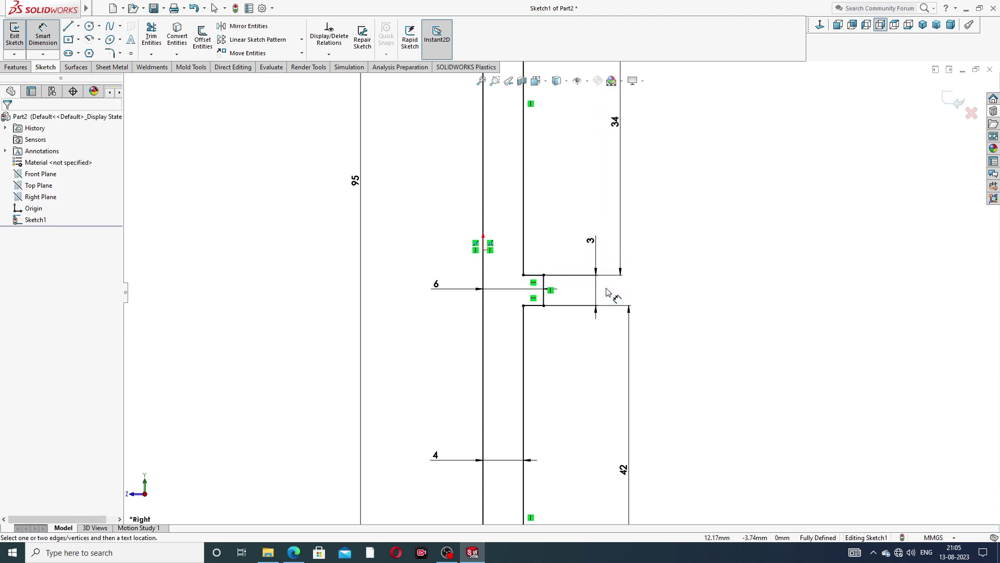
{"action": "key", "text": "z"}
{"action": "key", "text": "z"}
{"action": "key", "text": "z"}
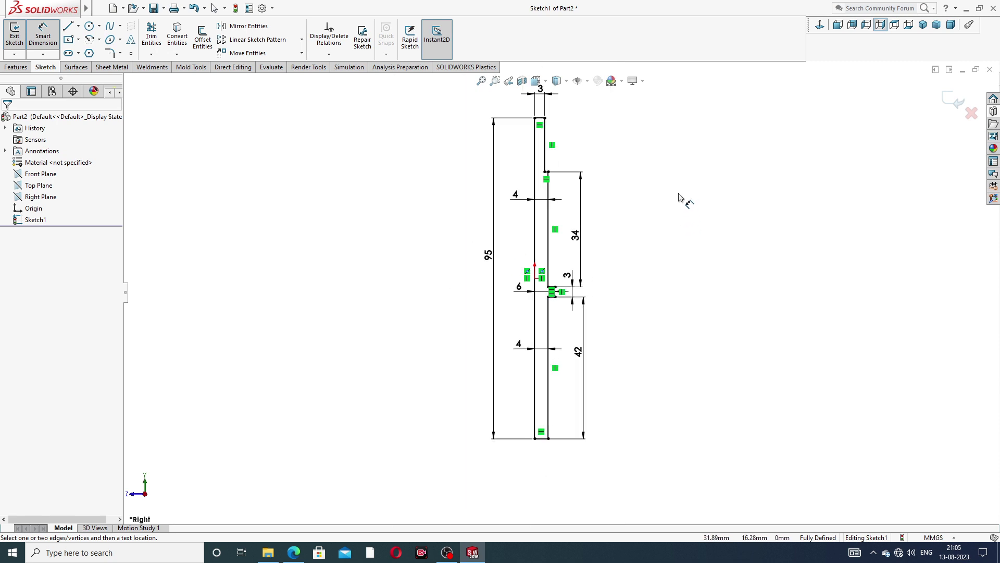
- Revolve the stepped half-profile 360° about the vertical centerline edge as a solid boss
{"action": "right_click", "coordinate": [631, 211]}
{"action": "left_click", "coordinate": [648, 154]}
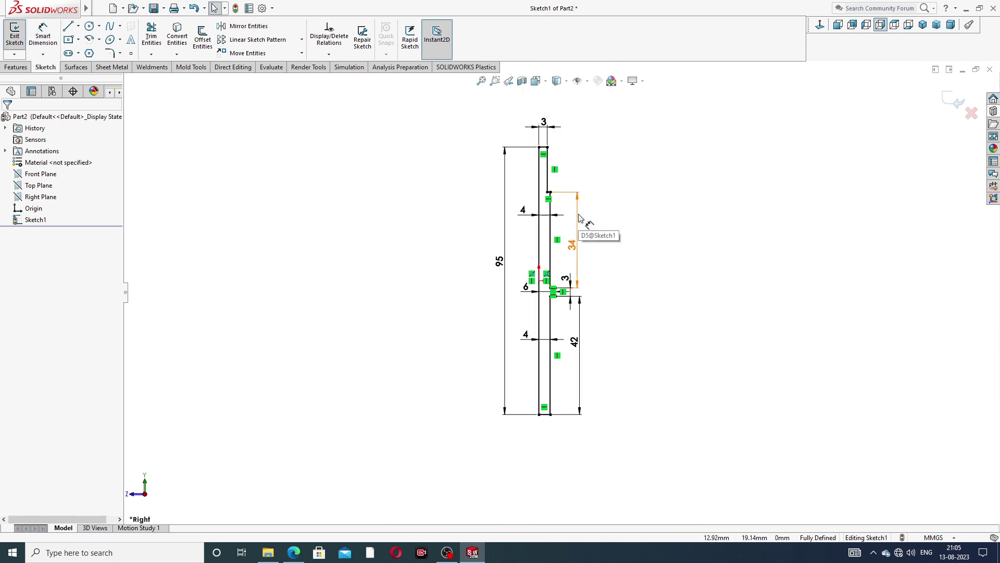
{"action": "key", "text": "z"}
{"action": "left_click", "coordinate": [24, 68]}
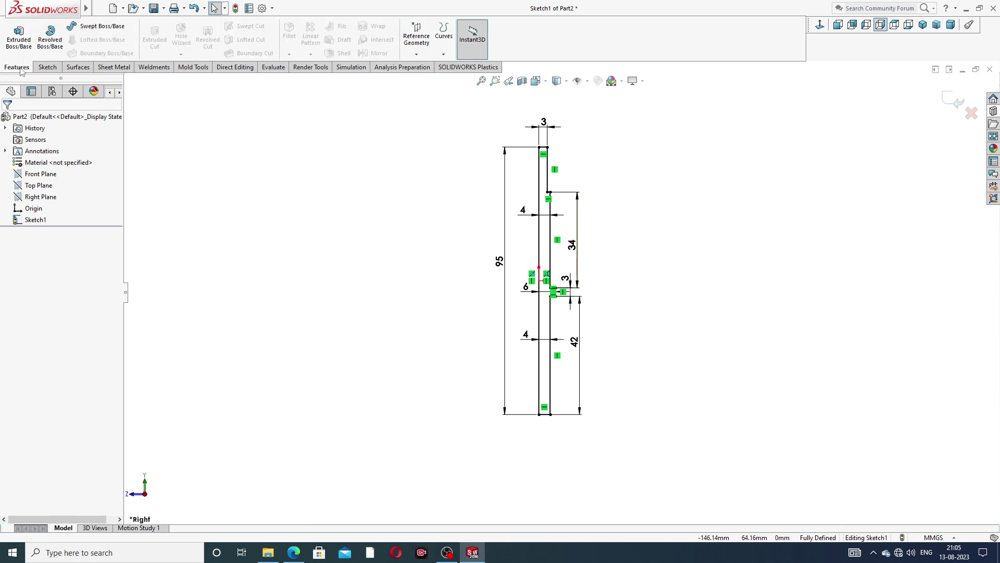
{"action": "left_click", "coordinate": [49, 39]}
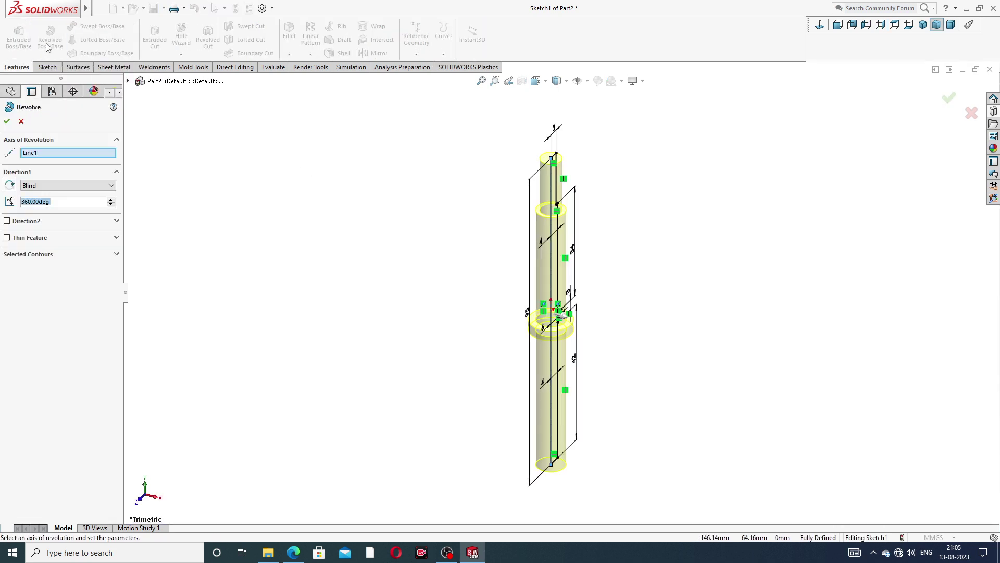
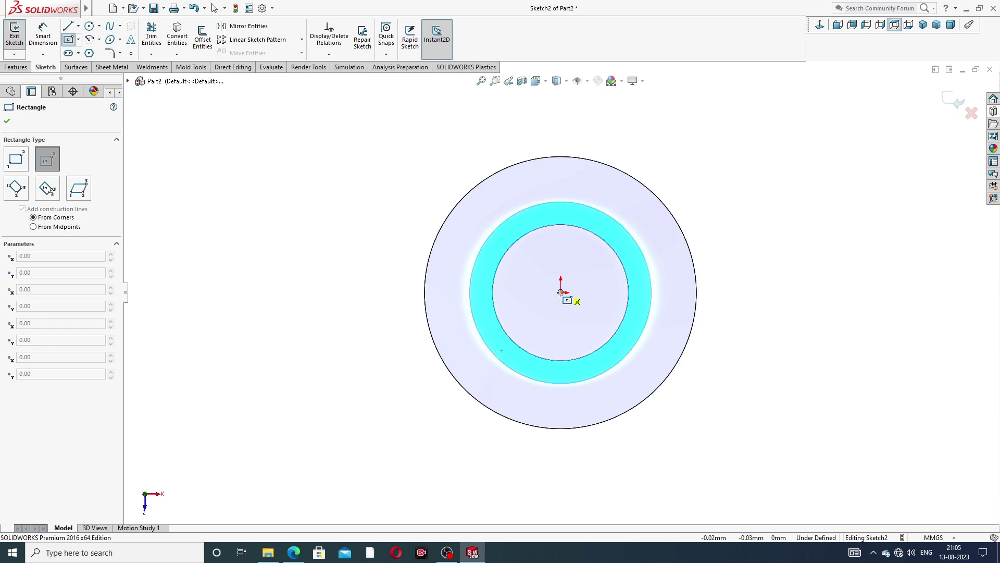
- Sketch a center rectangle about 8.1 by 7.75 mm from the origin on the shaft's shoulder face
{"action": "left_click", "coordinate": [561, 292]}
{"action": "left_click", "coordinate": [652, 205]}
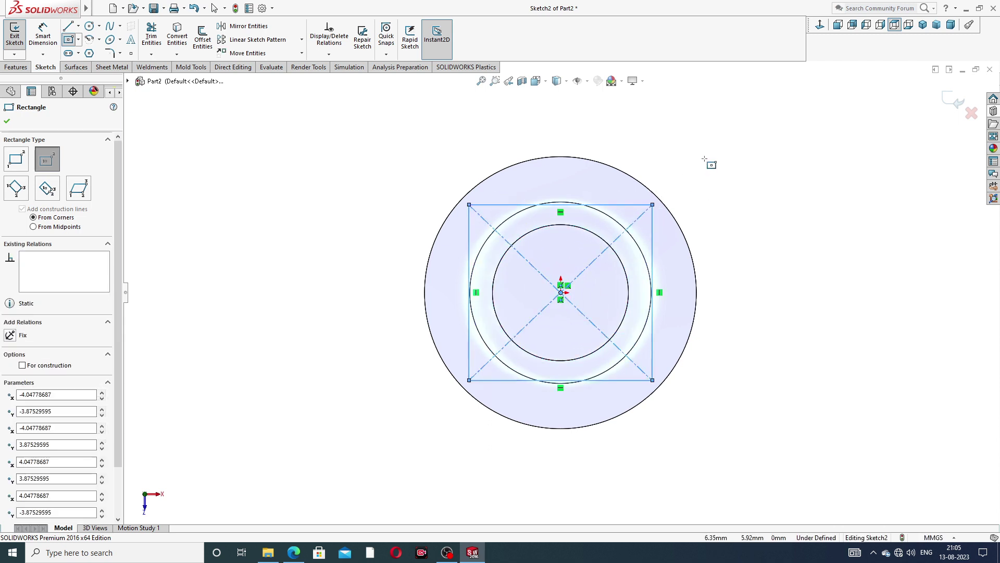
{"action": "right_click", "coordinate": [739, 170]}
{"action": "left_click", "coordinate": [753, 174]}
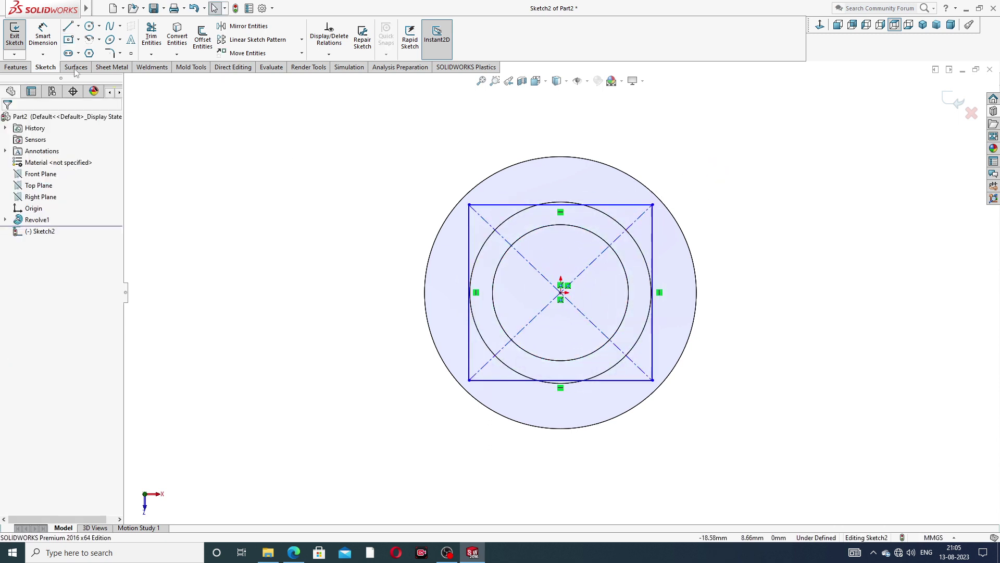
- Dimension the rectangle's horizontal edge as 6 mm
{"action": "left_click", "coordinate": [43, 34]}
{"action": "left_click", "coordinate": [613, 206]}
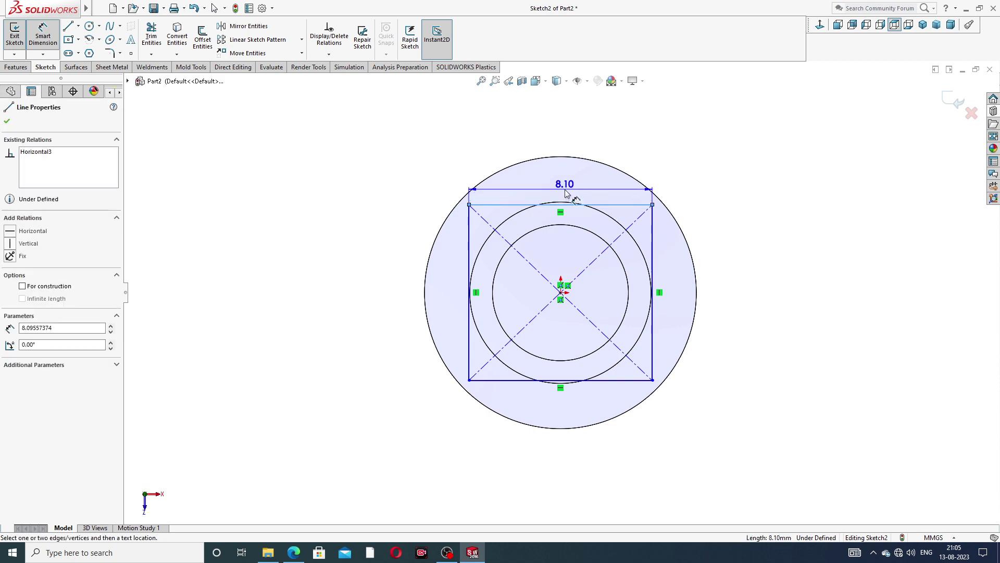
{"action": "left_click", "coordinate": [567, 192]}
{"action": "key", "text": "Return"}
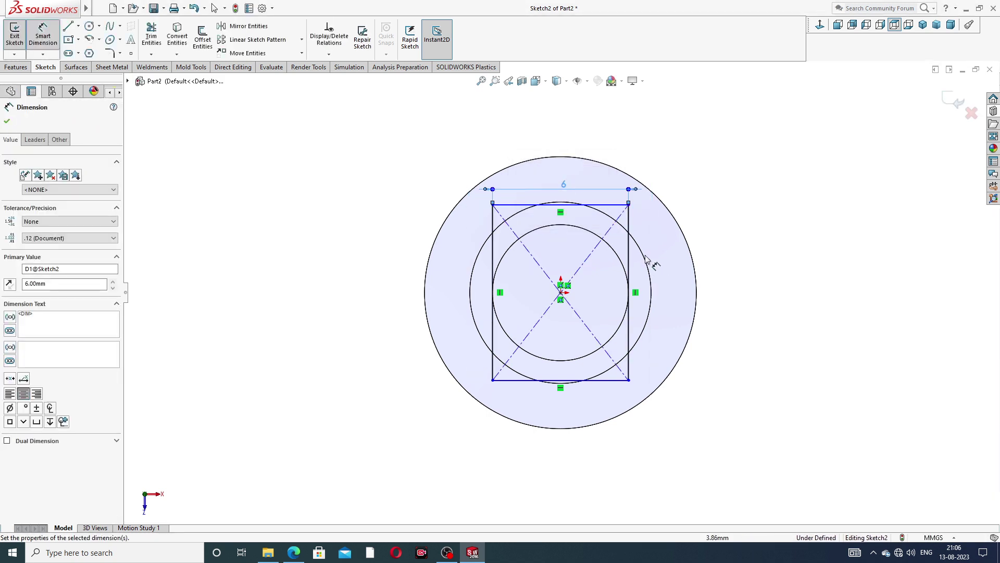
- Dimension the rectangle's vertical edge as 6 mm and move the width dimension farther from the square
{"action": "left_click", "coordinate": [630, 263]}
{"action": "left_click", "coordinate": [667, 275]}
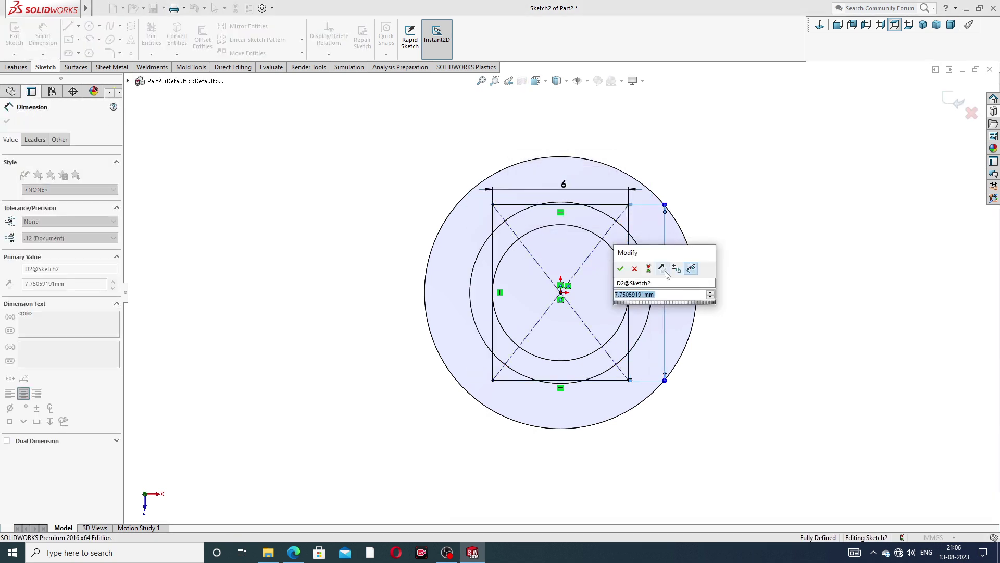
{"action": "type", "text": "6"}
{"action": "key", "text": "Return"}
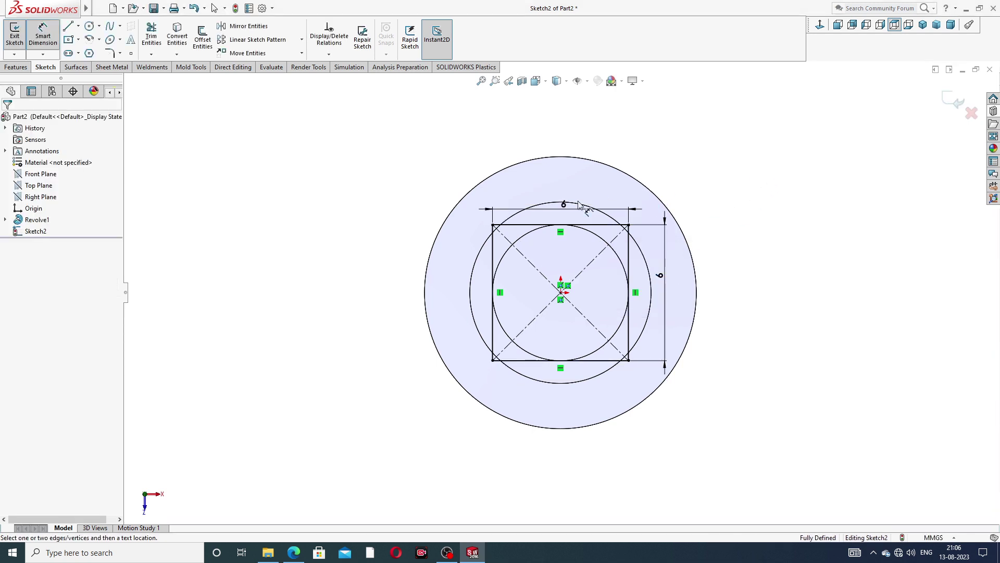
{"action": "left_click_drag", "start_coordinate": [568, 205], "coordinate": [571, 190]}
{"action": "right_click", "coordinate": [676, 156]}
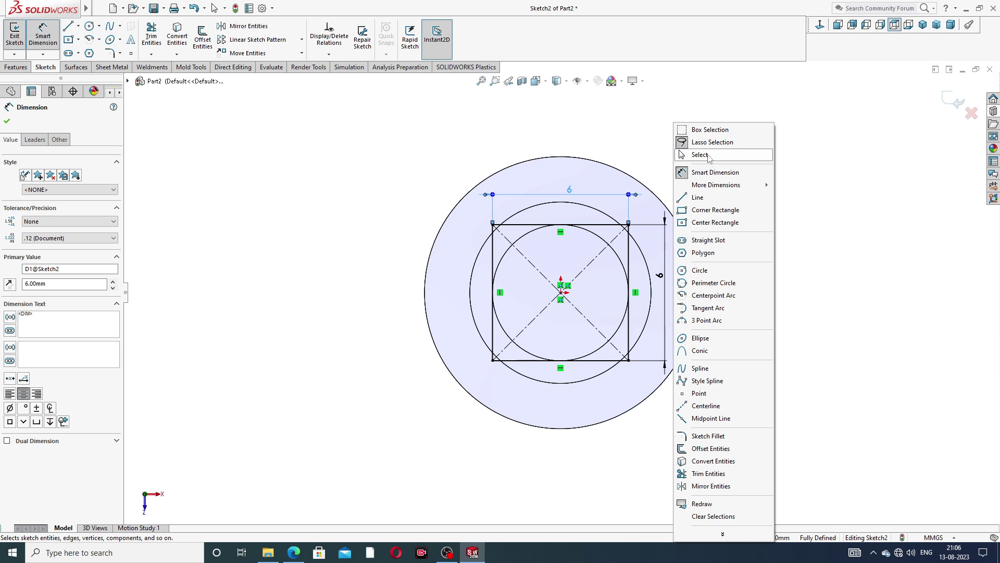
{"action": "left_click", "coordinate": [707, 156]}
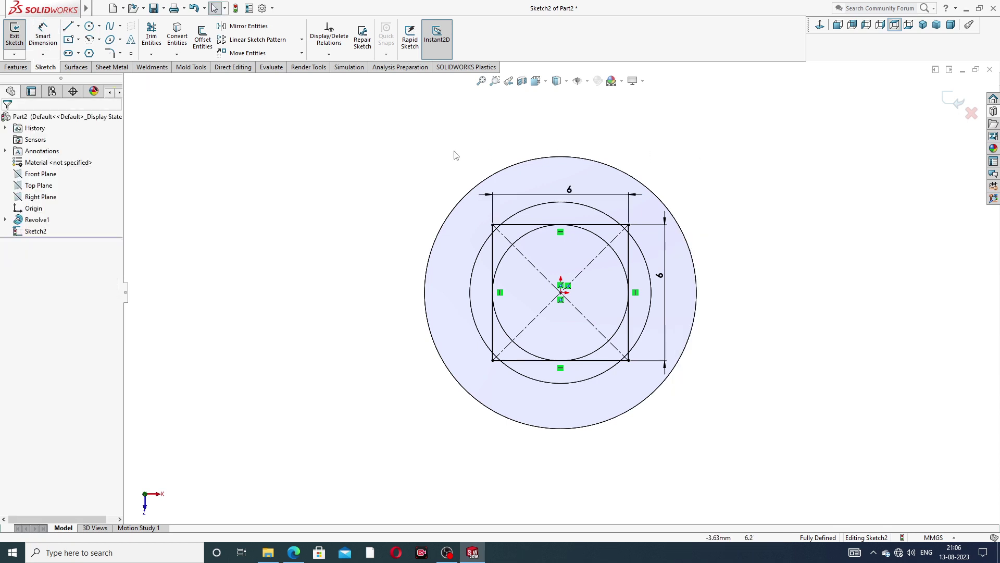
- Extrude the square sketch 6 mm along the thin upper shaft with merged result, checking the length against the spindle drawing
{"action": "left_click", "coordinate": [17, 67]}
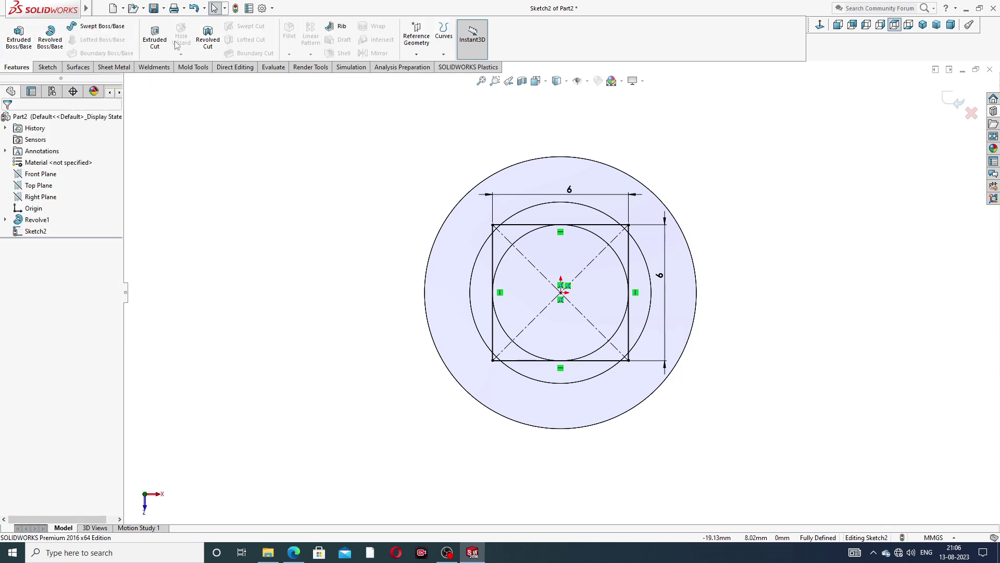
{"action": "left_click", "coordinate": [20, 41]}
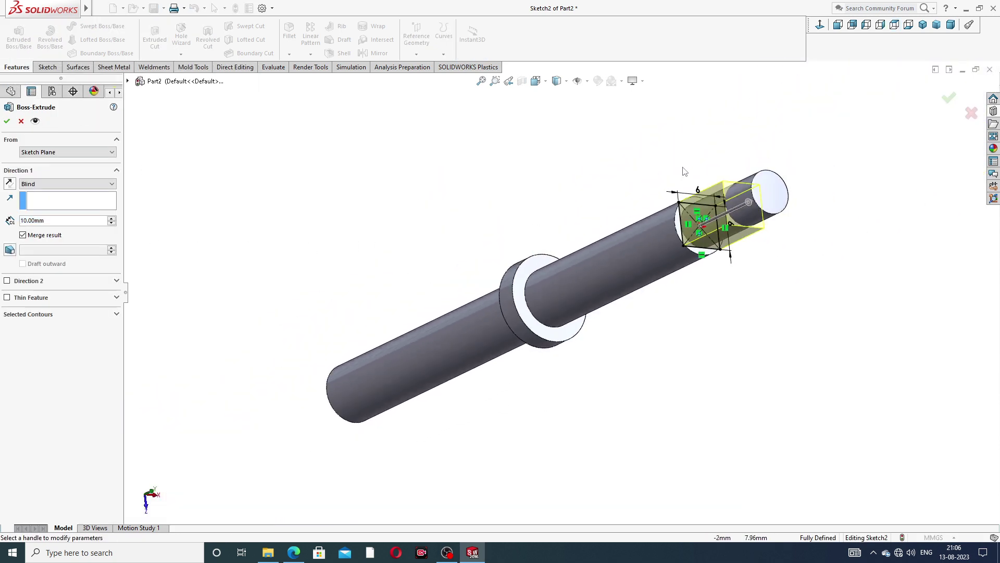
{"action": "left_click", "coordinate": [302, 549]}
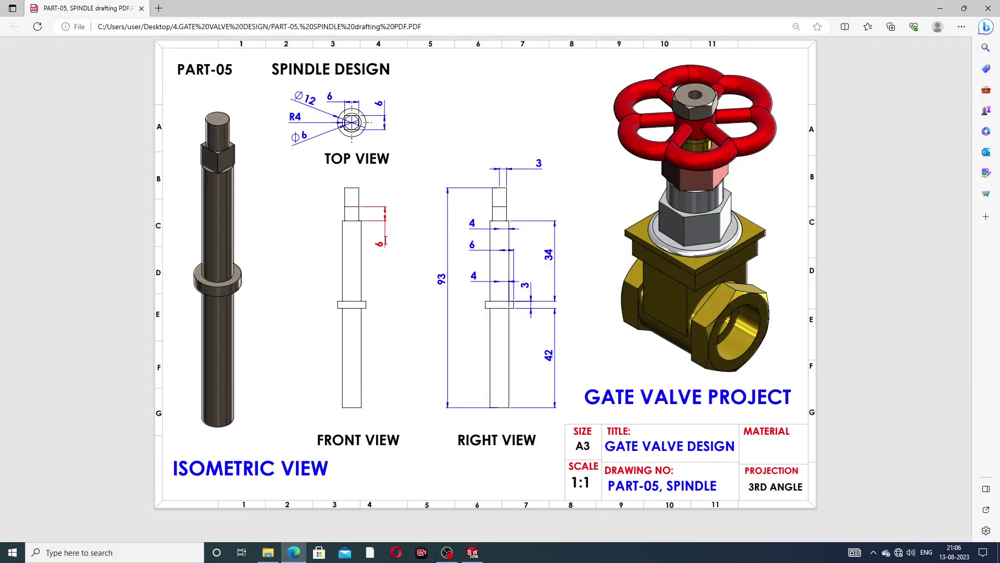
{"action": "left_click", "coordinate": [294, 551]}
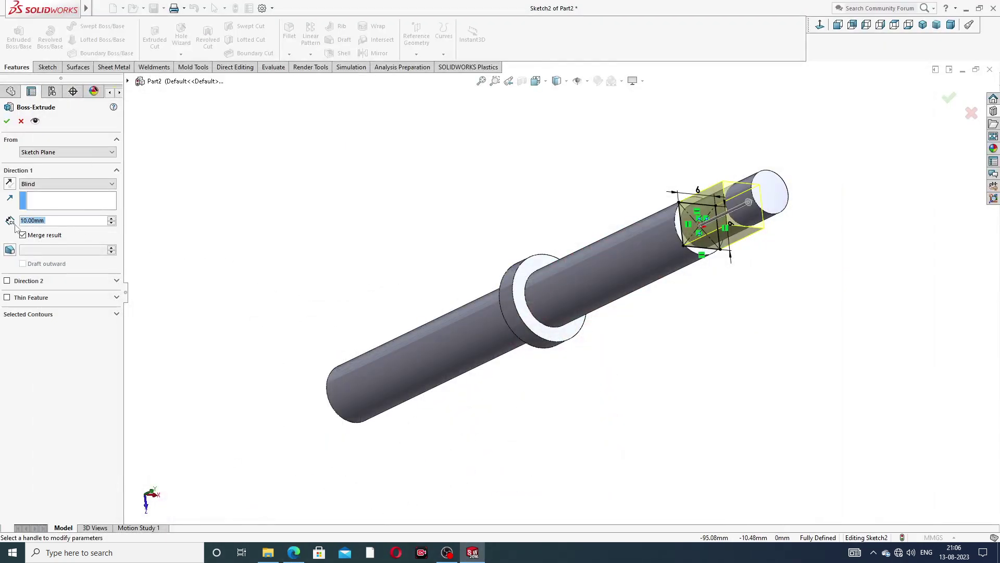
{"action": "type", "text": "6"}
{"action": "key", "text": "Return"}
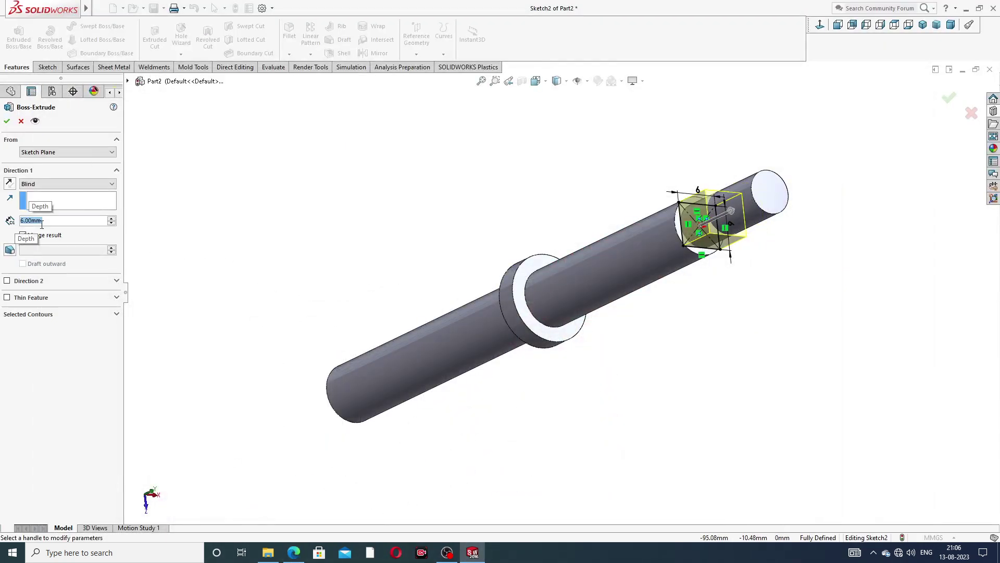
{"action": "left_click", "coordinate": [8, 122]}
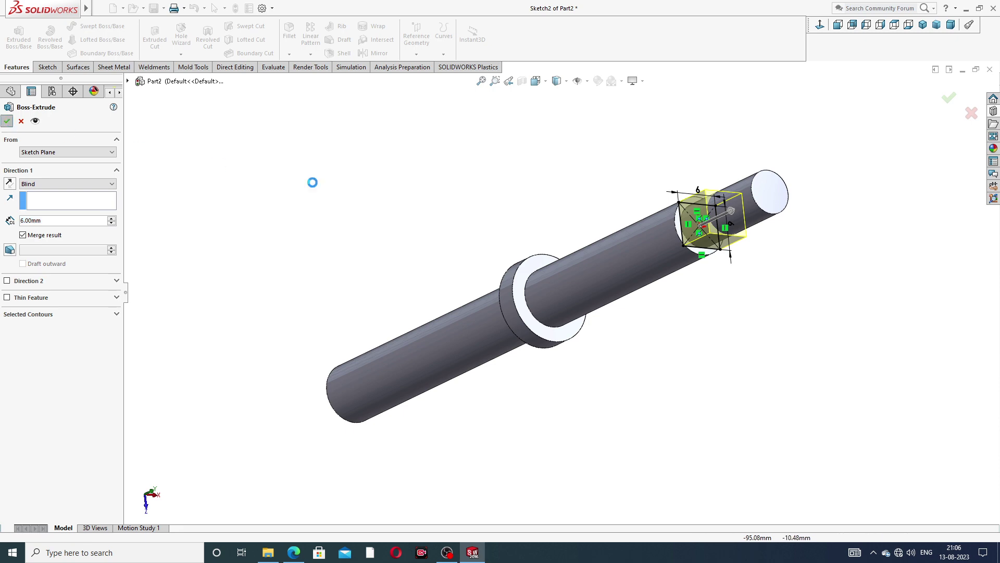
- Inspect the spindle model around its square section and switch to the PDF spindle drawing in the browser for comparison
{"action": "middle_click_drag", "start_coordinate": [611, 237], "coordinate": [671, 249]}
{"action": "scroll", "coordinate": [678, 256], "scroll_direction": "up", "scroll_amount": 4}
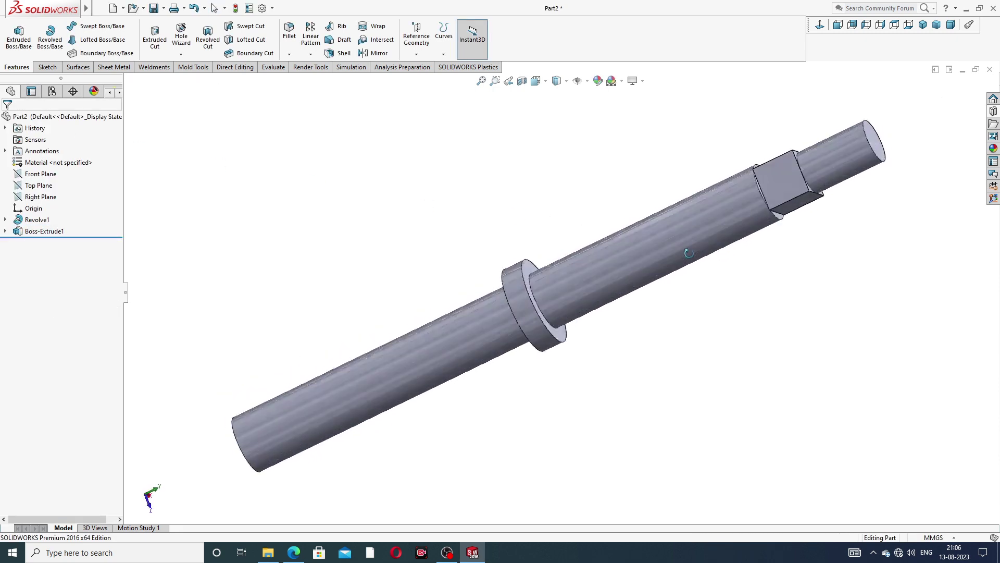
{"action": "left_click", "coordinate": [294, 553]}
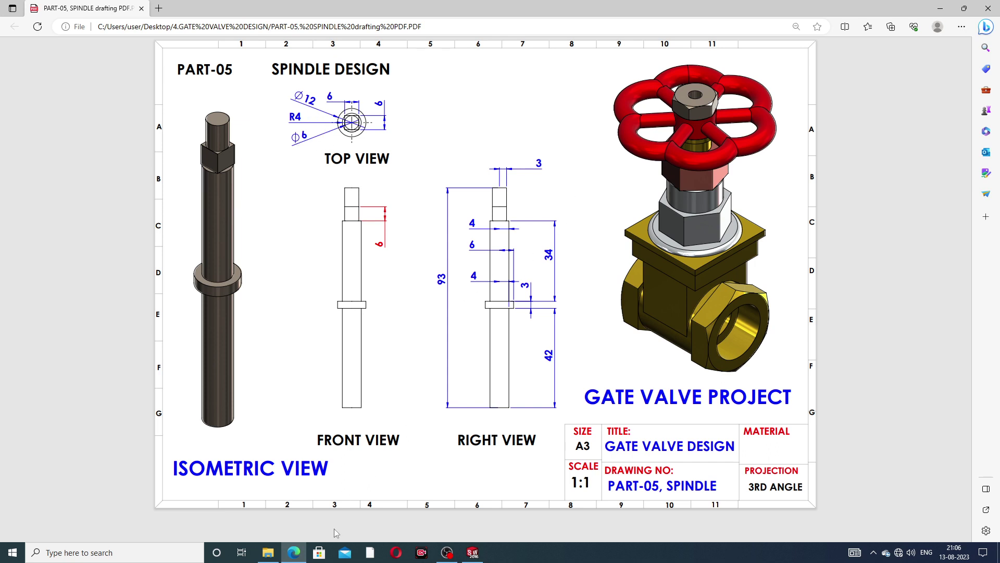
- Switch back to SOLIDWORKS and apply the polished nickel metal appearance to the whole spindle part
{"action": "mouse_move", "coordinate": [294, 555]}
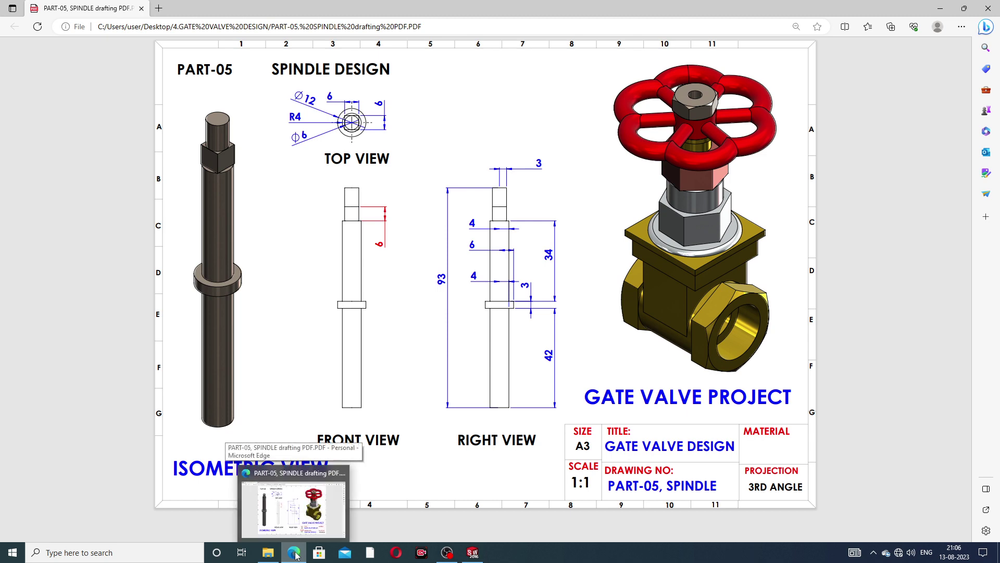
{"action": "left_click", "coordinate": [472, 553]}
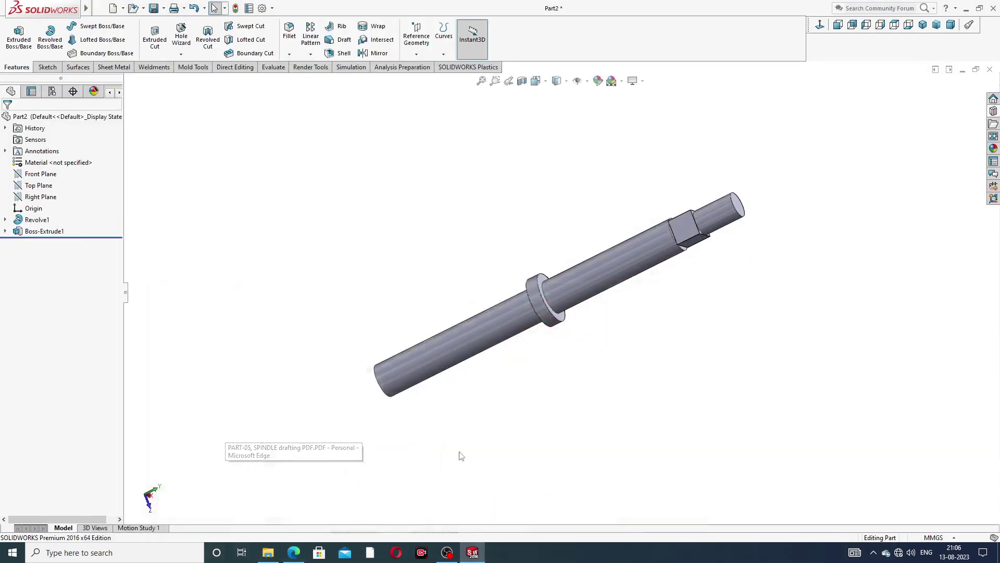
{"action": "left_click", "coordinate": [994, 149]}
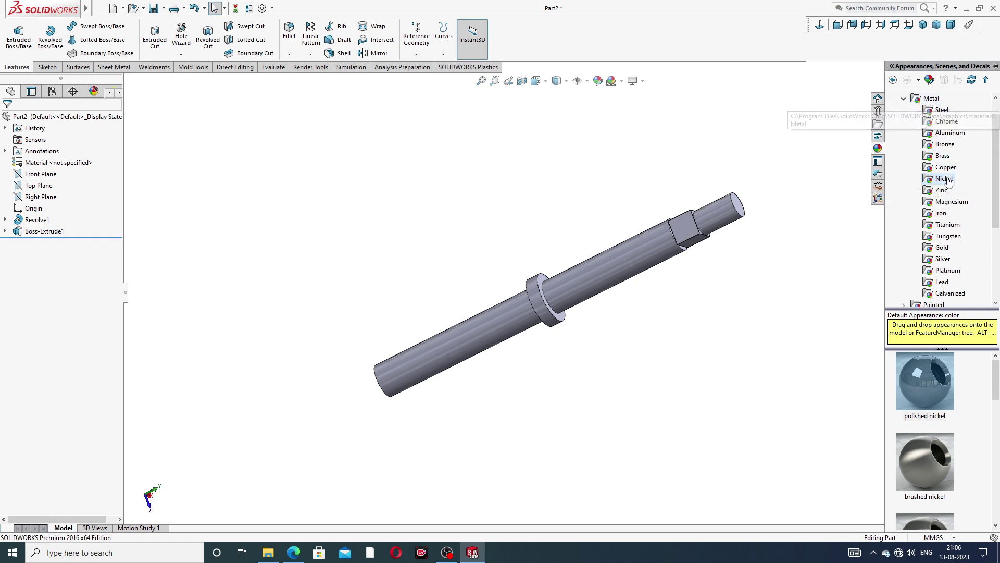
{"action": "double_click", "coordinate": [935, 370]}
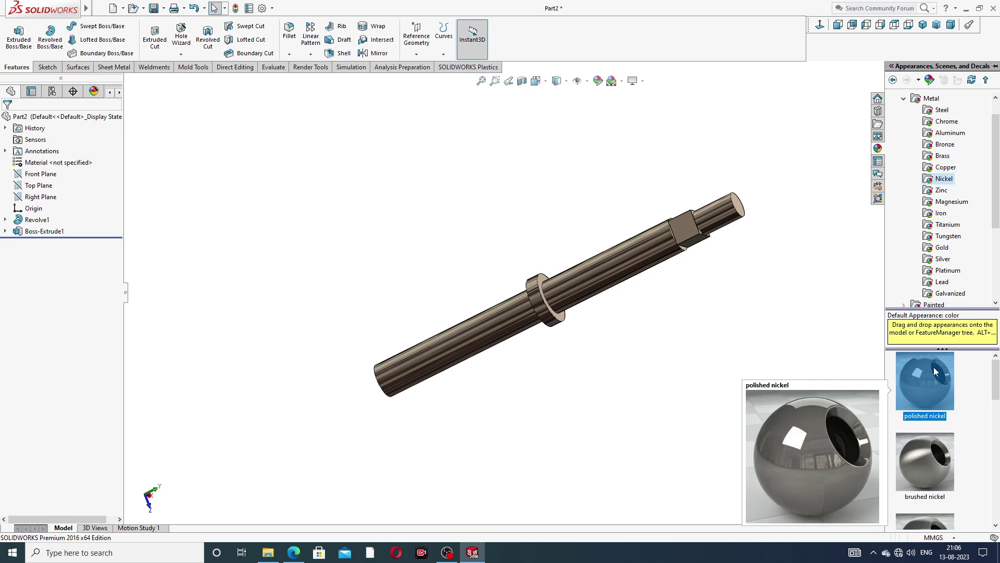
{"action": "mouse_move", "coordinate": [933, 367]}
{"action": "left_mouse_down"}
{"action": "mouse_move", "coordinate": [697, 333]}
{"action": "mouse_move", "coordinate": [662, 282]}
{"action": "left_mouse_up"}
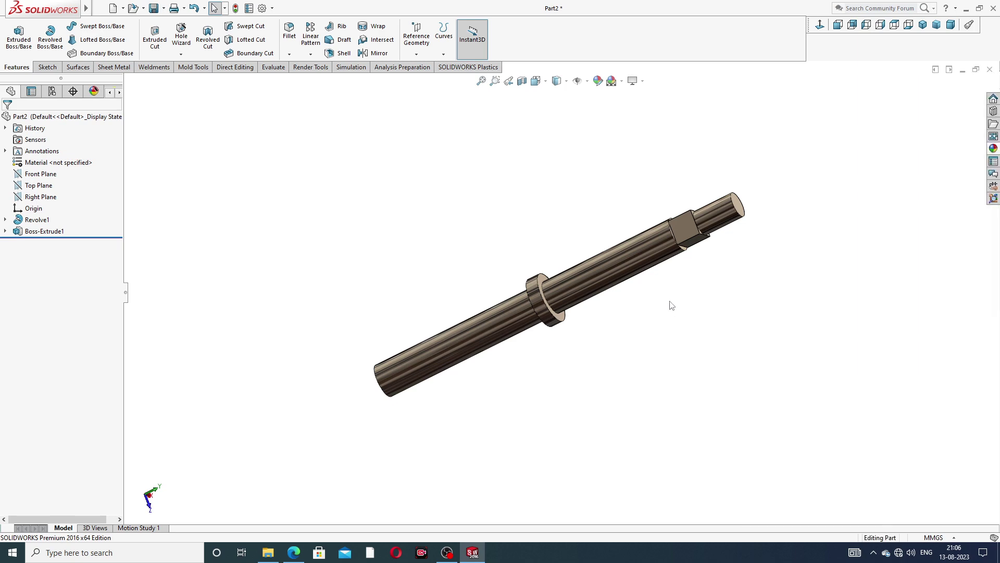
- Examine the nickel-coloured spindle from an isometric and rotated angle, and switch to the PDF spindle drawing in the browser to compare
{"action": "middle_click_drag", "start_coordinate": [672, 306], "coordinate": [749, 237]}
{"action": "left_click", "coordinate": [922, 25]}
{"action": "middle_click_drag", "start_coordinate": [725, 201], "coordinate": [661, 279], "text": "ctrl"}
{"action": "scroll", "coordinate": [594, 310], "scroll_direction": "down", "scroll_amount": 2}
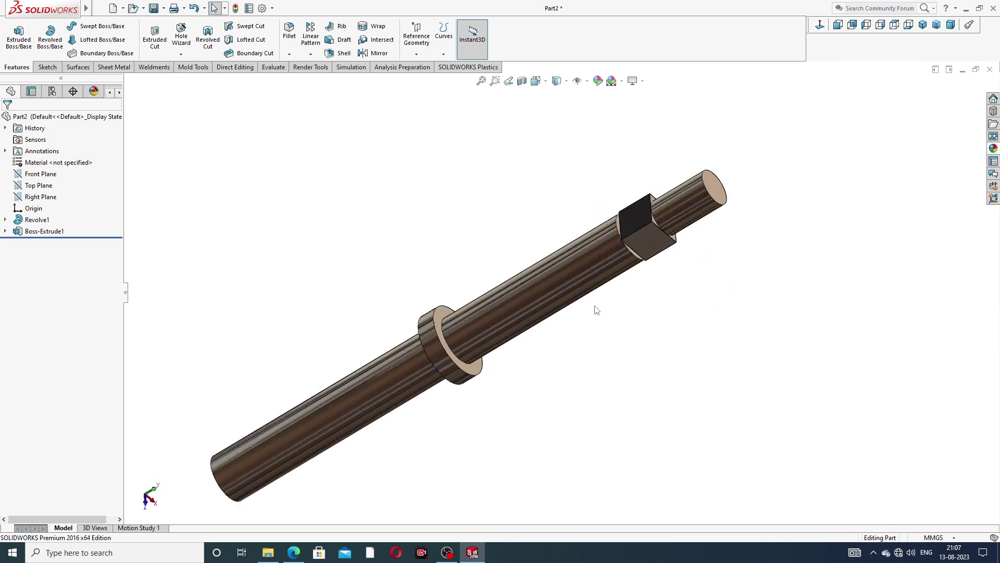
{"action": "scroll", "coordinate": [530, 340], "scroll_direction": "up", "scroll_amount": 2}
{"action": "scroll", "coordinate": [525, 407], "scroll_direction": "down", "scroll_amount": 1}
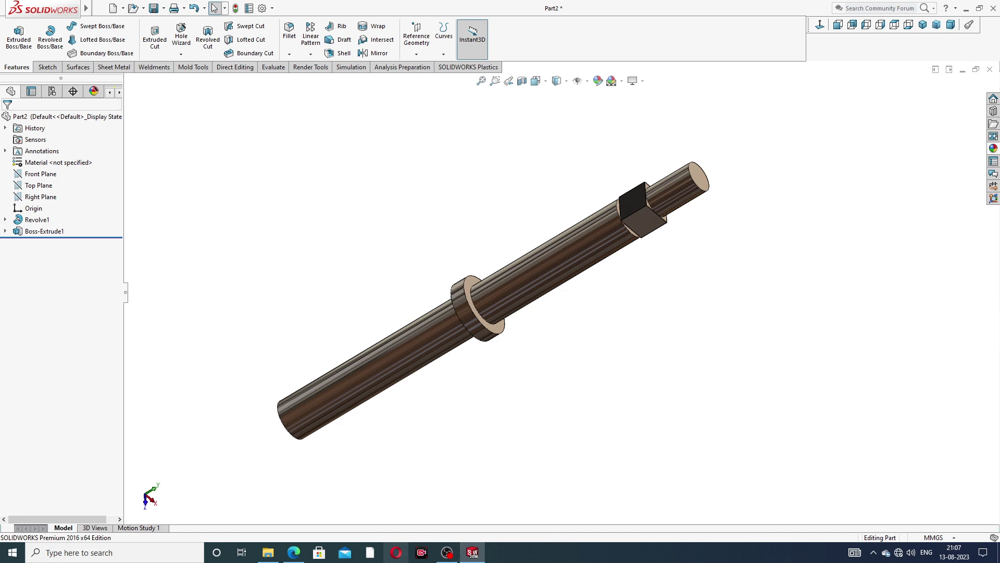
{"action": "left_click", "coordinate": [294, 554]}
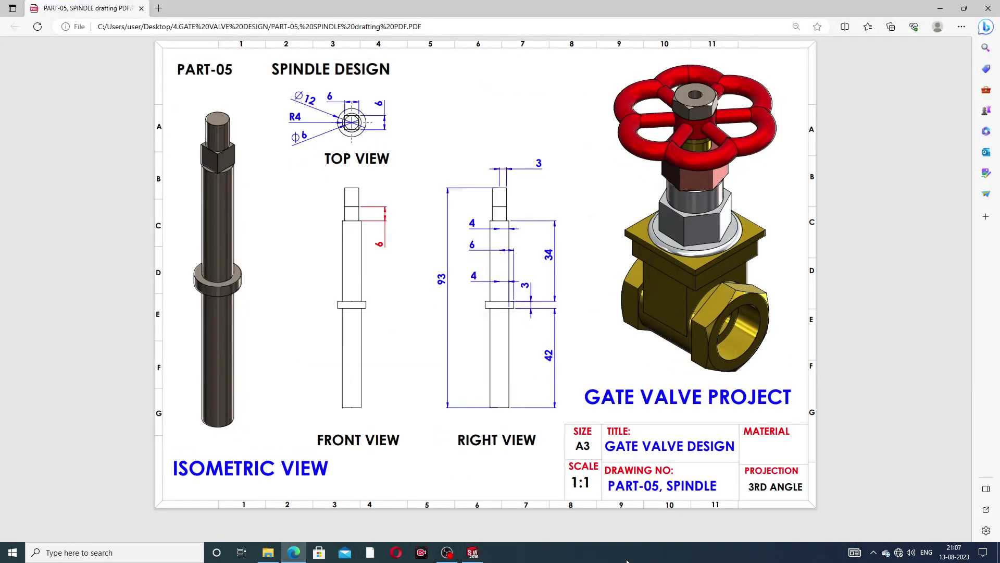